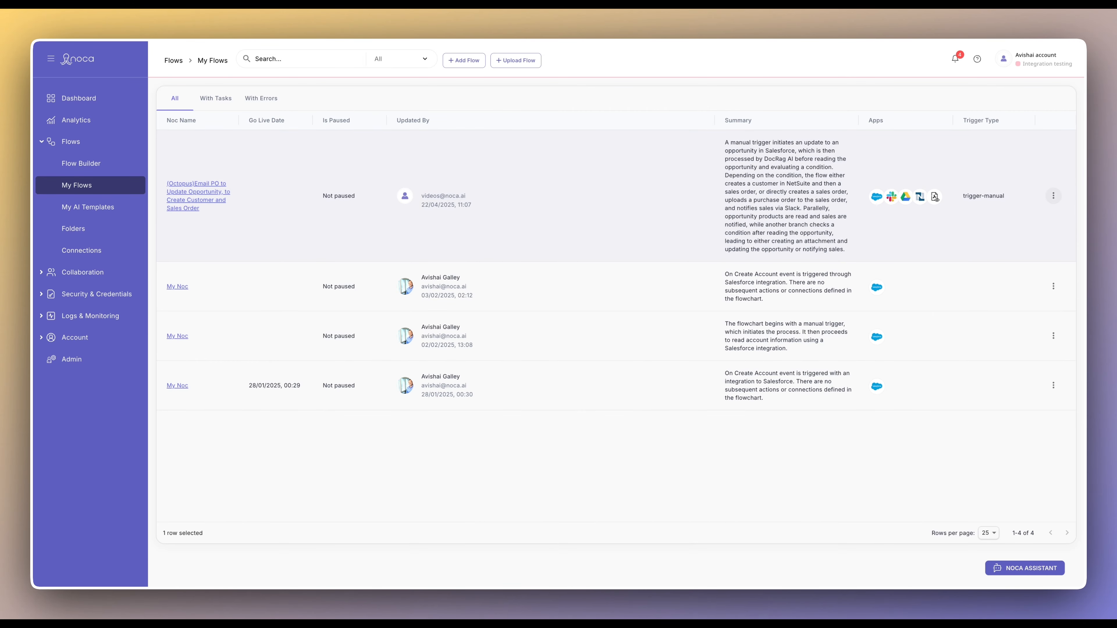
# - Cancel an export from the Octopus flow's row menu, then open the flow in the Flow Builder
pyautogui.click(1054, 195)
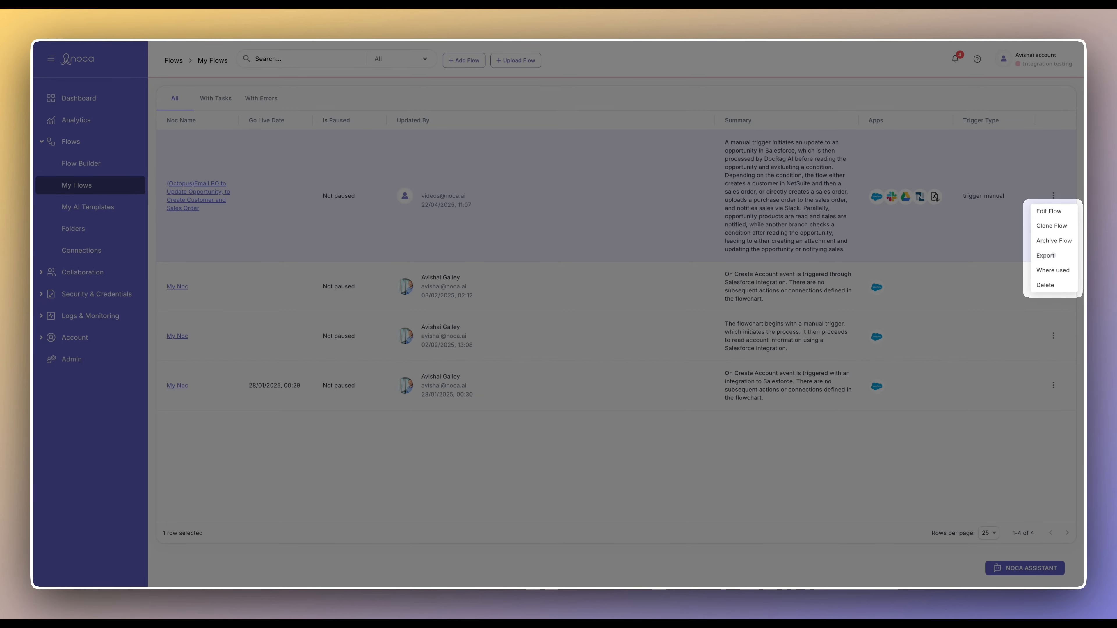
pyautogui.click(1051, 255)
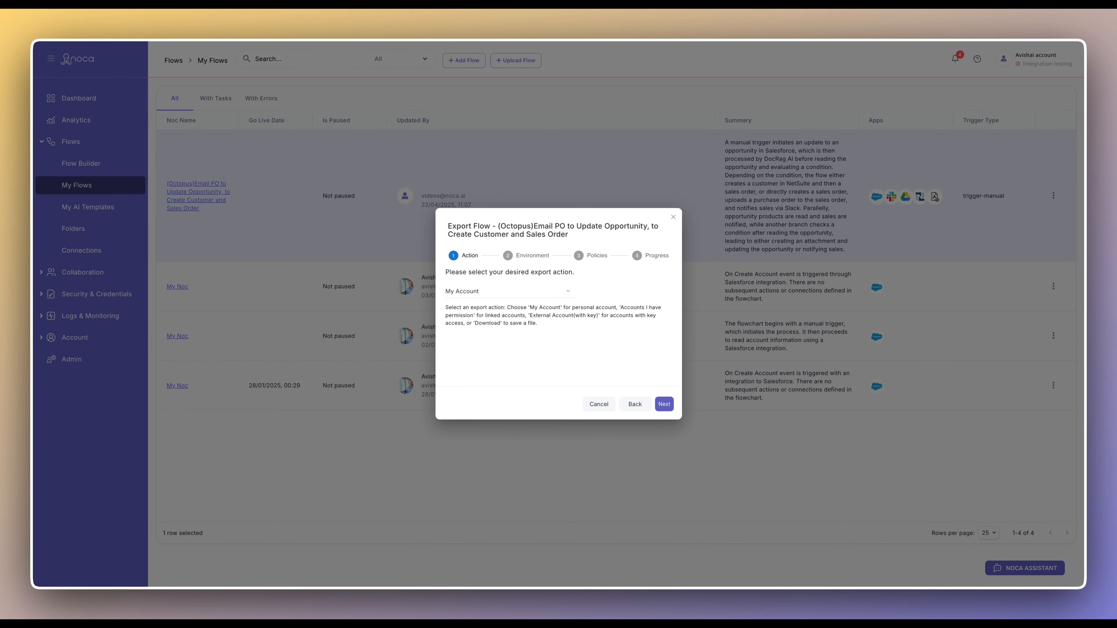
pyautogui.press('Escape')
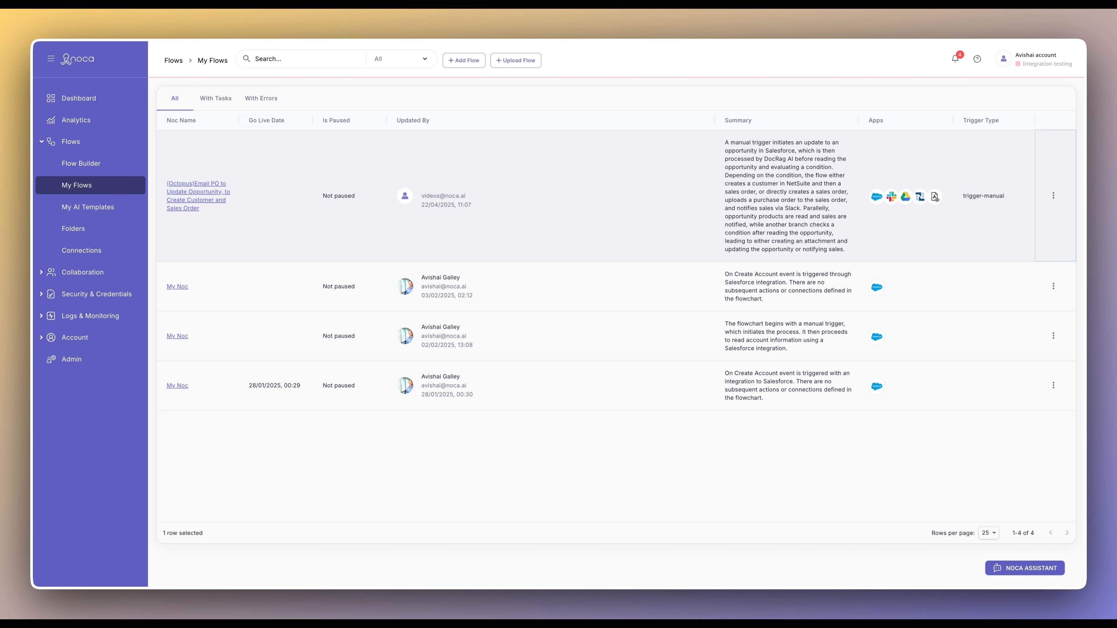
pyautogui.click(197, 191)
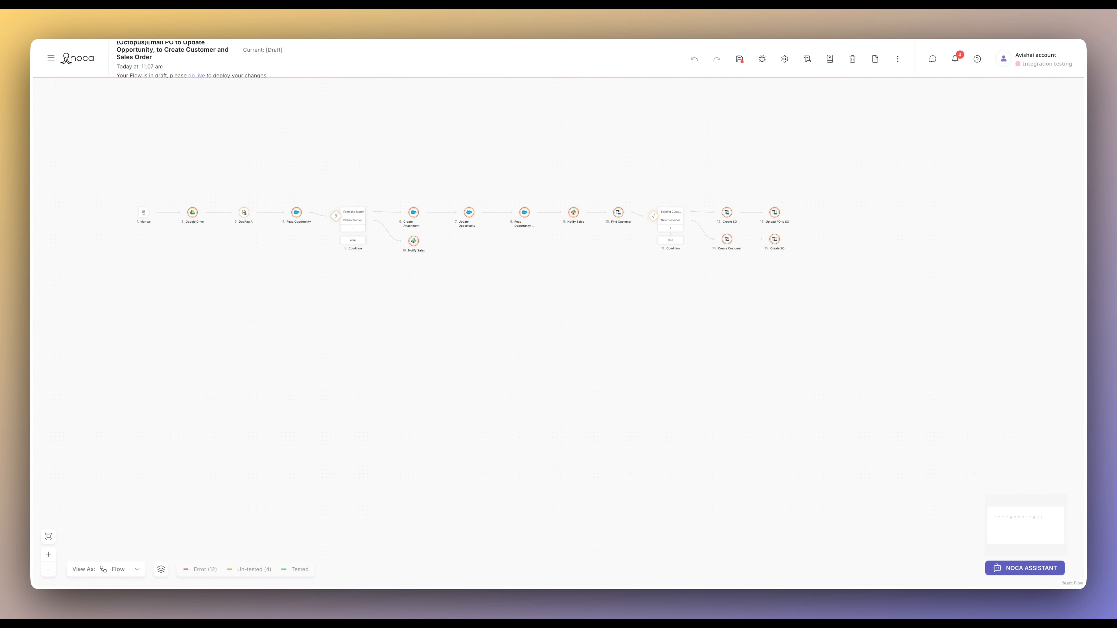
# - Launch the Export Flow wizard for the Octopus flow from the builder toolbar menu
pyautogui.click(898, 59)
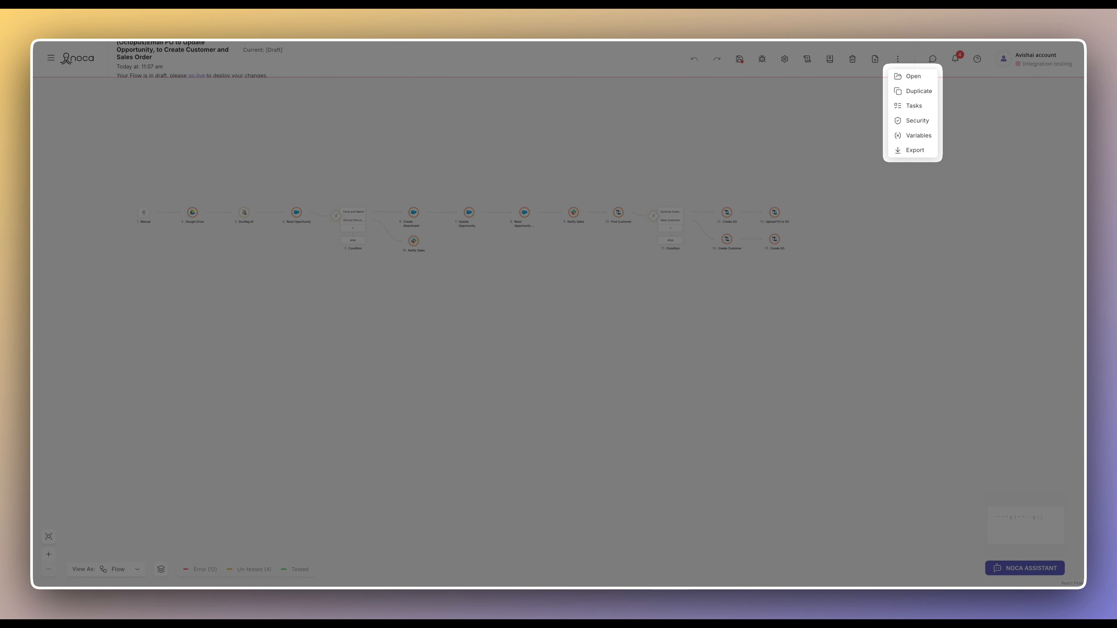
pyautogui.click(911, 151)
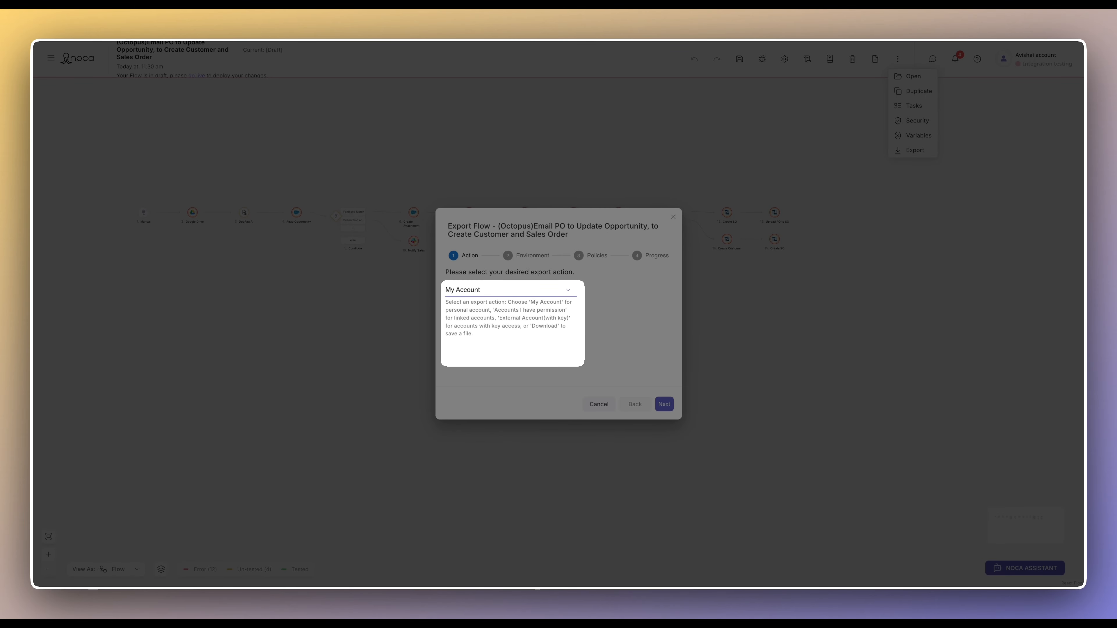
pyautogui.click(510, 291)
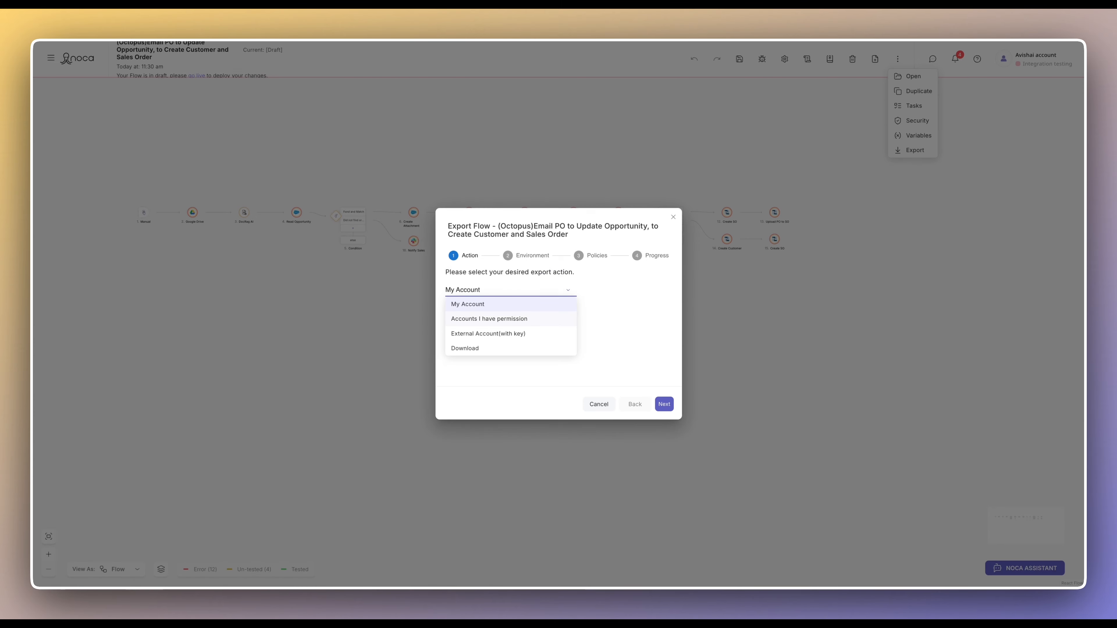
pyautogui.click(511, 319)
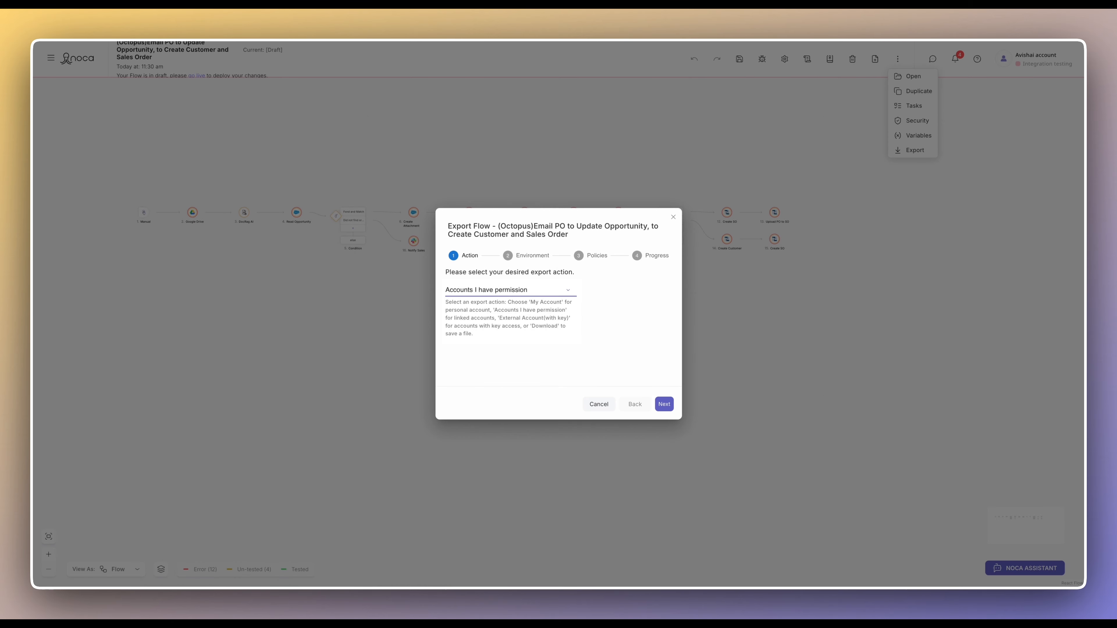
pyautogui.click(511, 290)
pyautogui.click(511, 334)
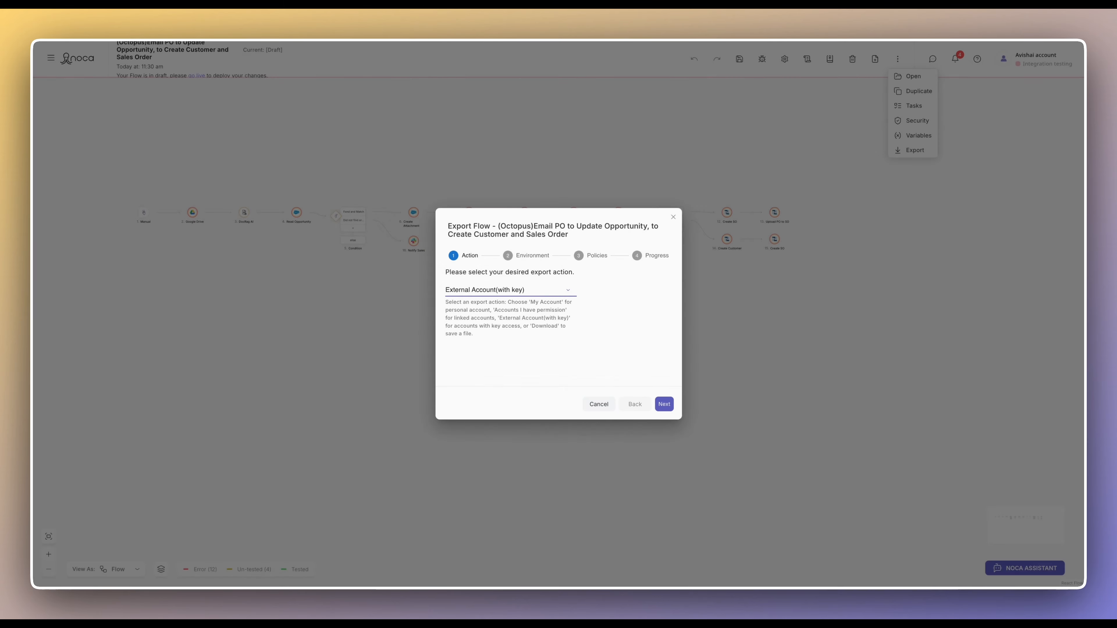
pyautogui.click(510, 290)
pyautogui.click(466, 349)
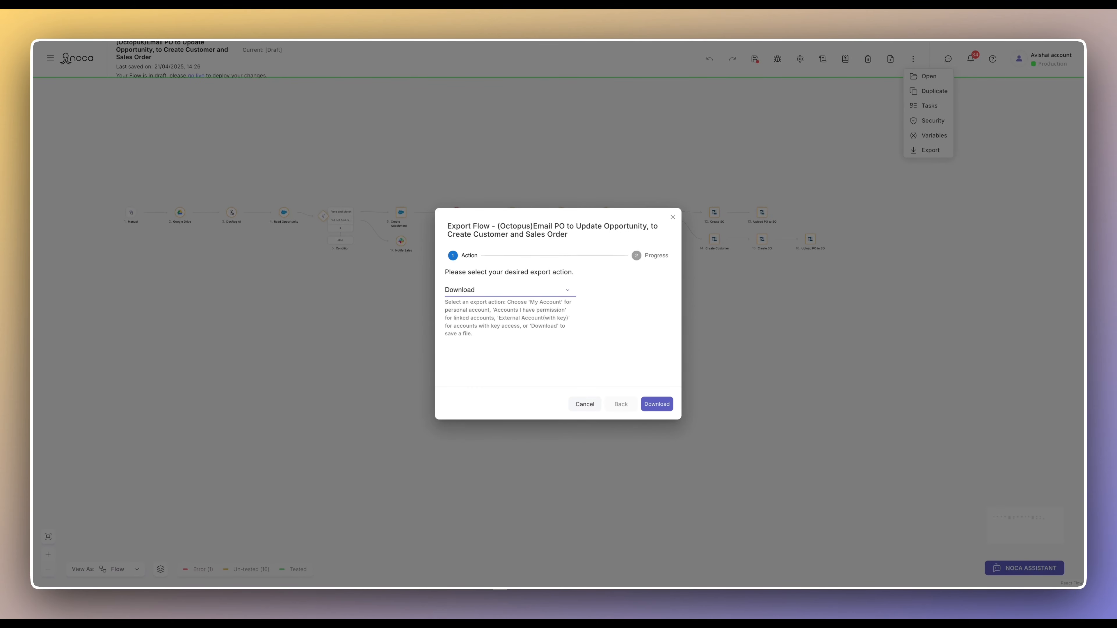
pyautogui.click(510, 290)
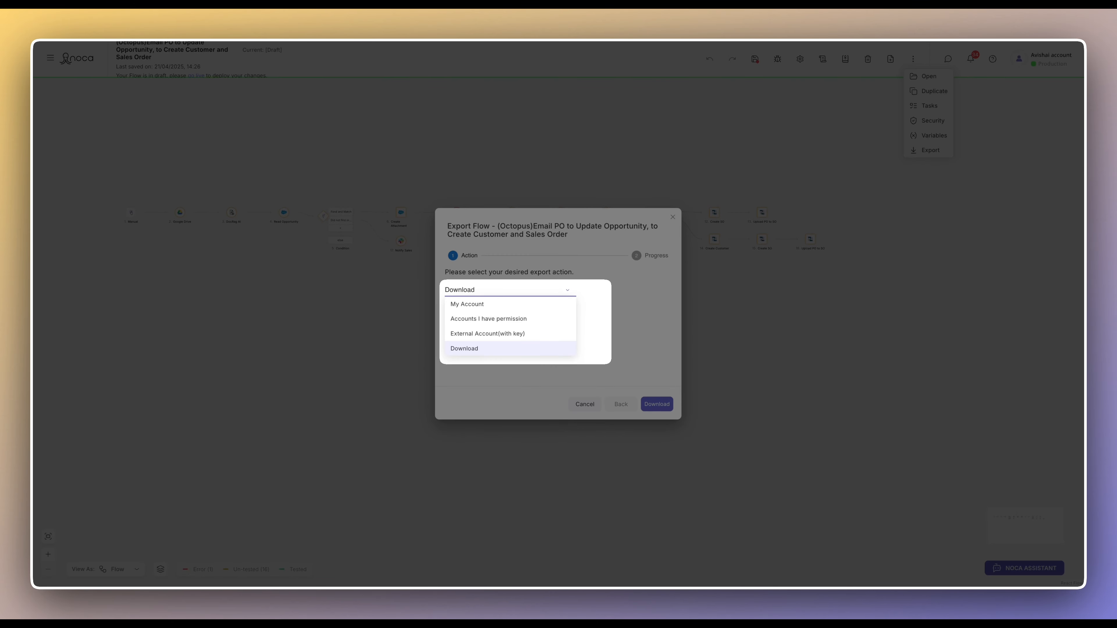
pyautogui.click(510, 304)
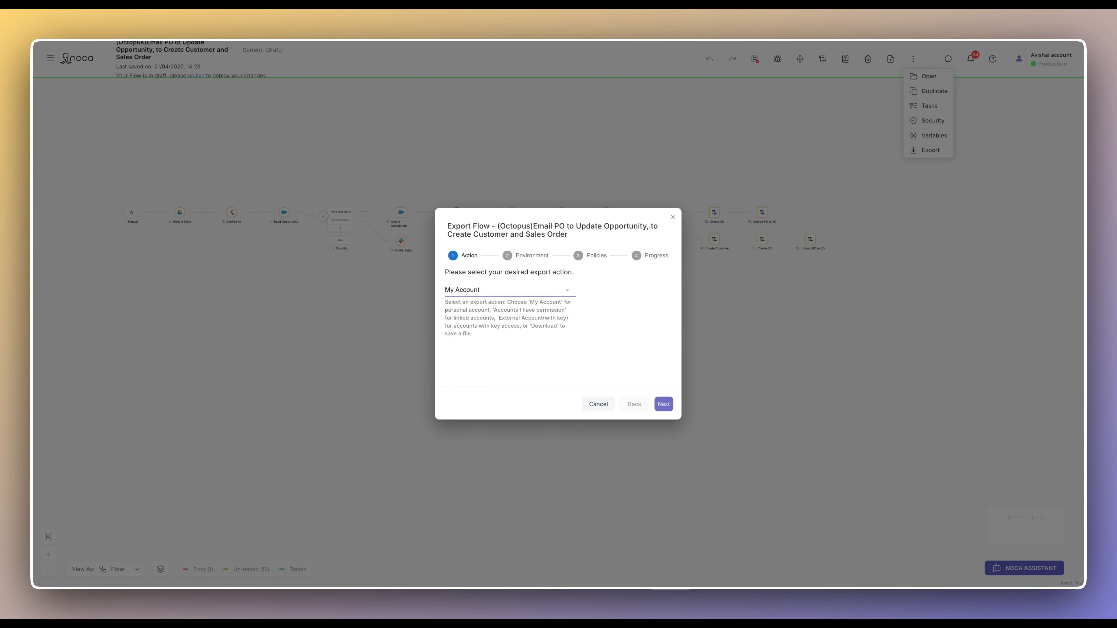
# - Move to the Environment step and choose Staging as the target environment
pyautogui.click(664, 405)
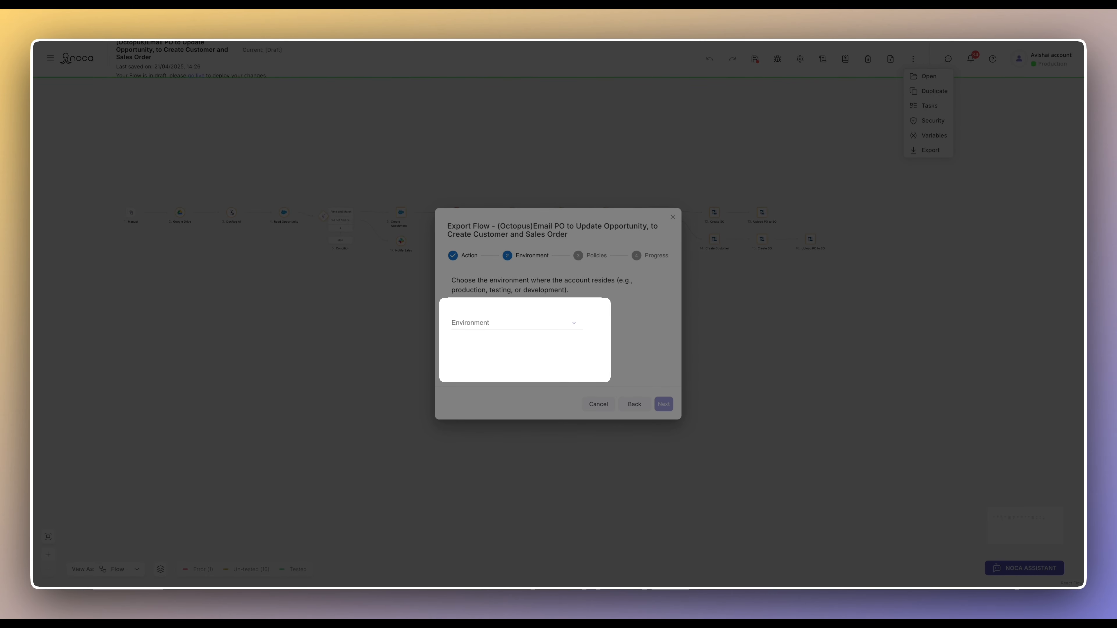
pyautogui.click(516, 323)
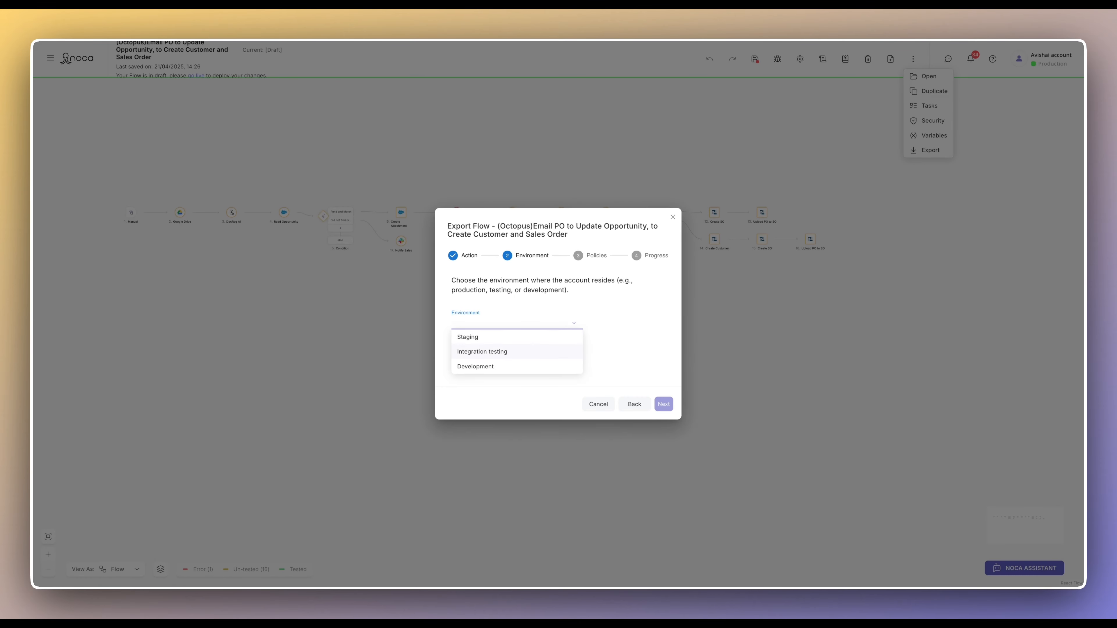
pyautogui.click(484, 337)
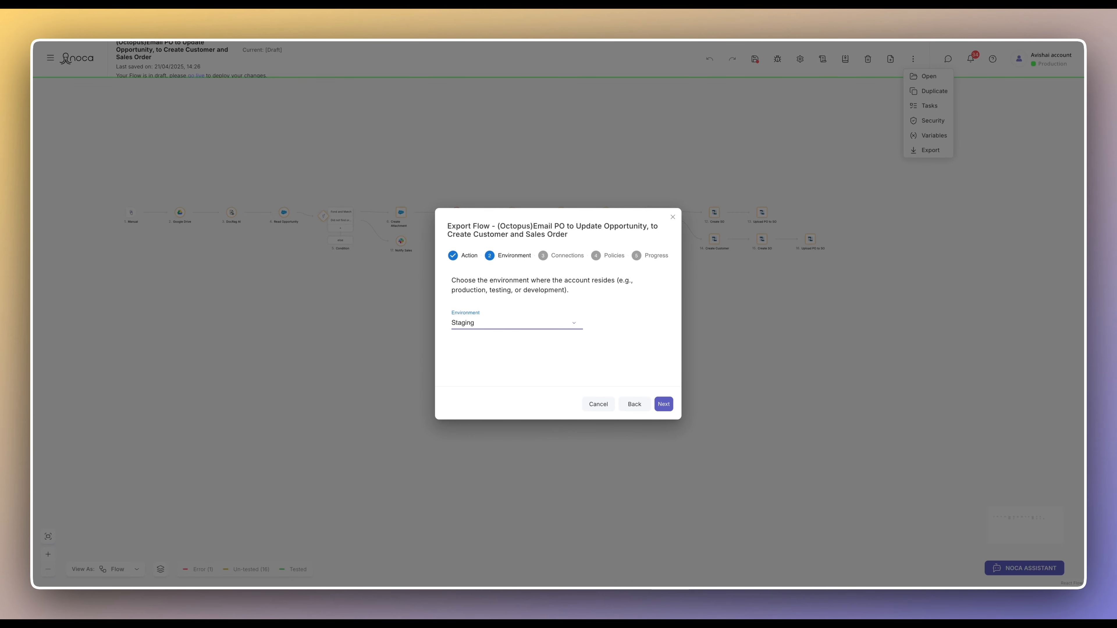
# - Review the four connections and continue to the Policies step
pyautogui.click(664, 405)
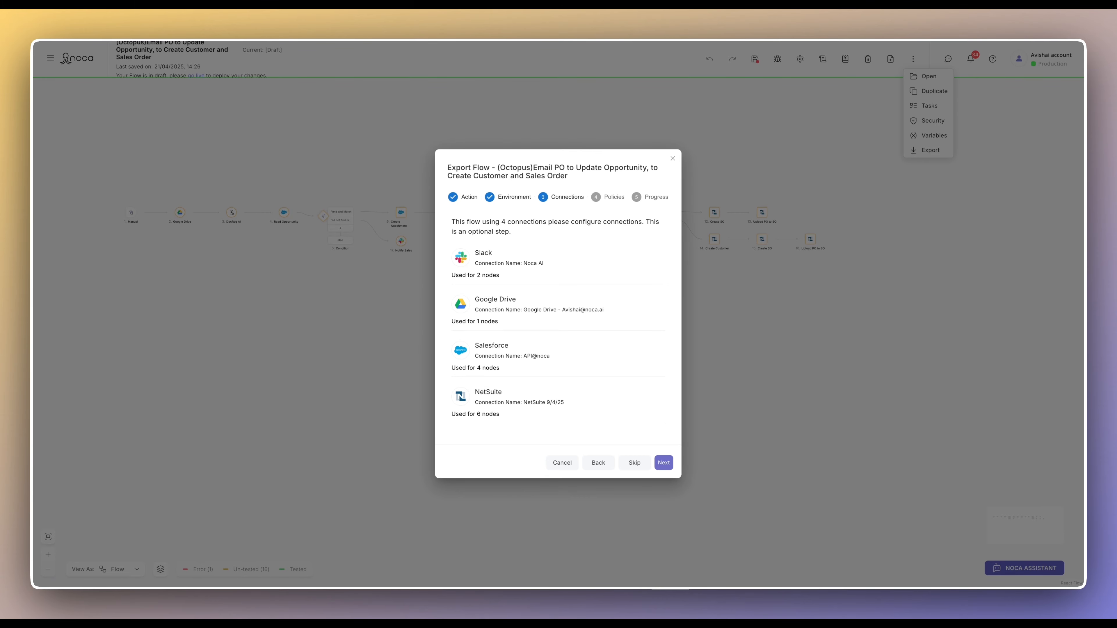
pyautogui.click(664, 463)
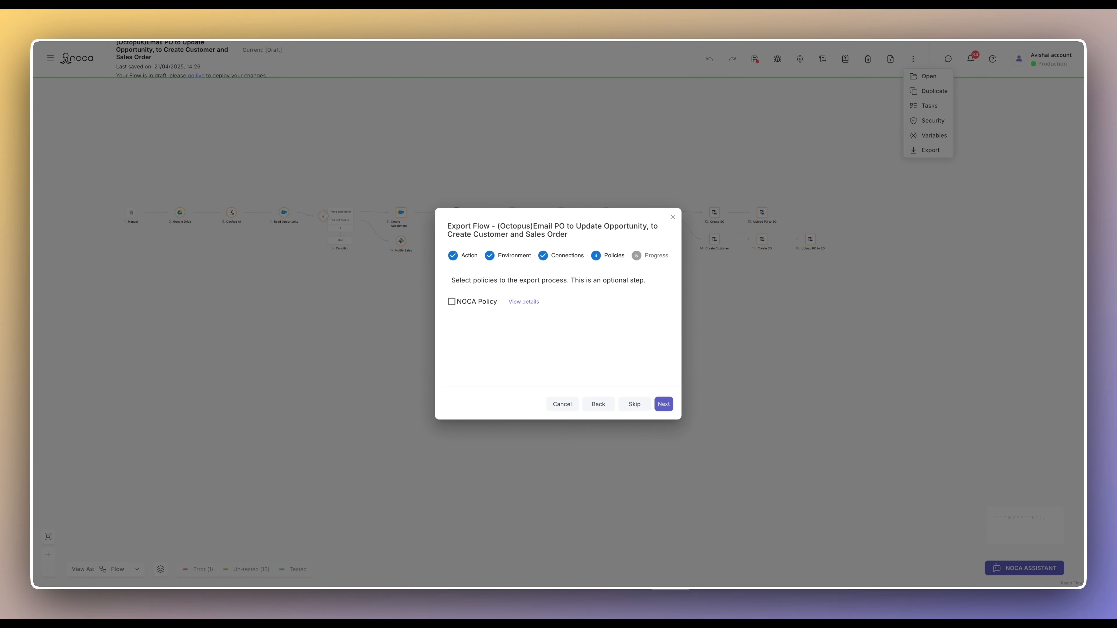
# - Select NOCA Policy after checking its details, then advance to the Progress step
pyautogui.click(452, 302)
pyautogui.click(524, 302)
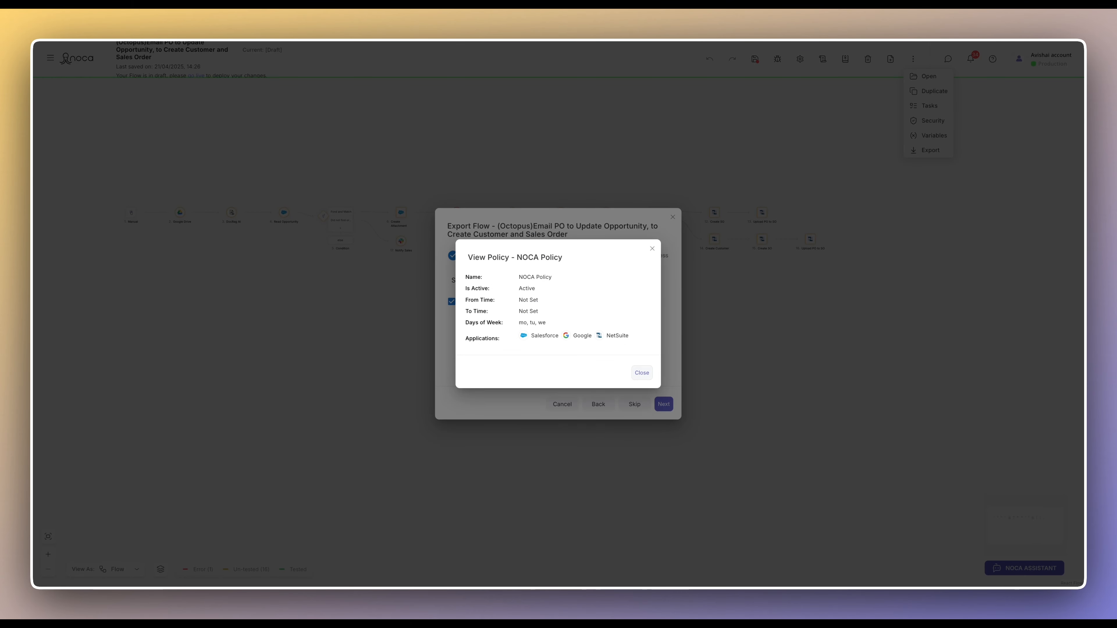
pyautogui.click(642, 373)
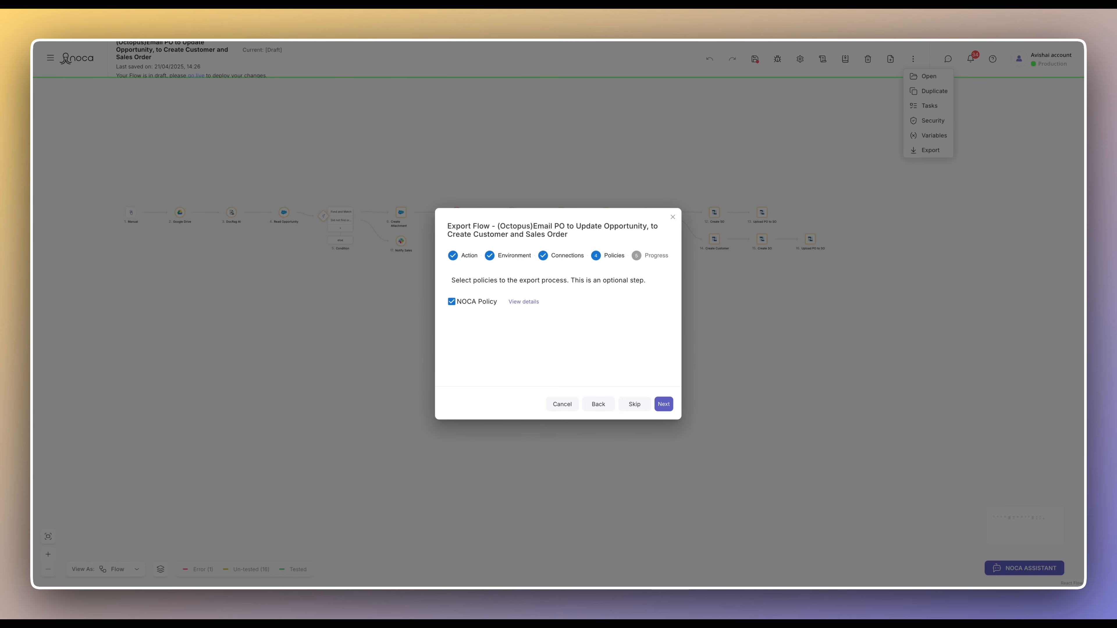
pyautogui.click(664, 405)
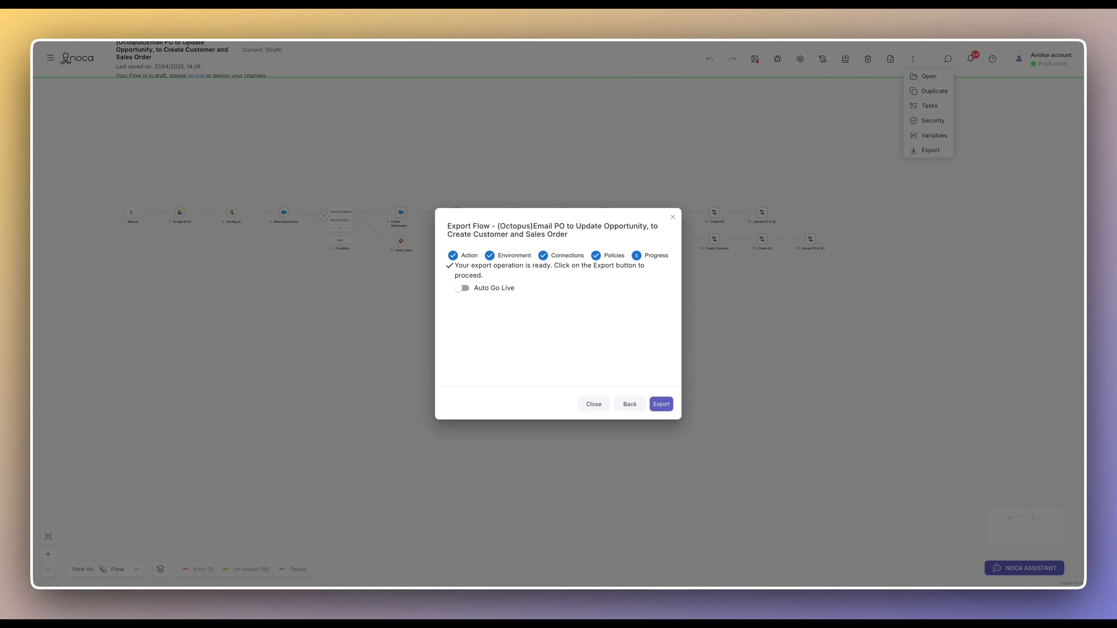
# - Run the export to Staging with Auto Go Live left off, then close the wizard
pyautogui.click(462, 288)
pyautogui.click(461, 289)
pyautogui.click(661, 404)
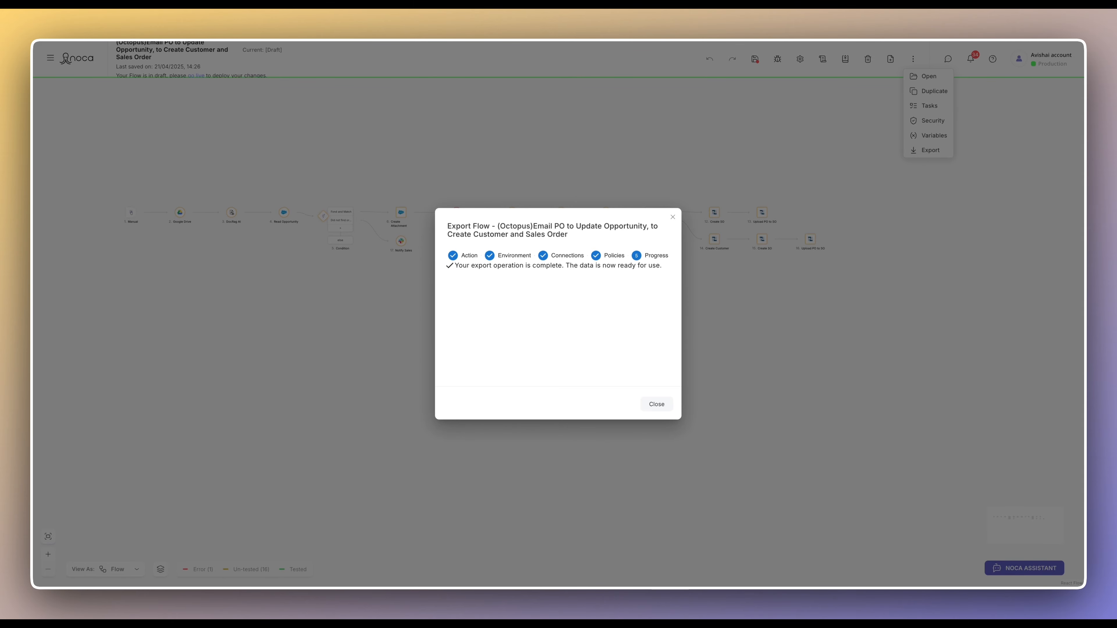
pyautogui.click(658, 404)
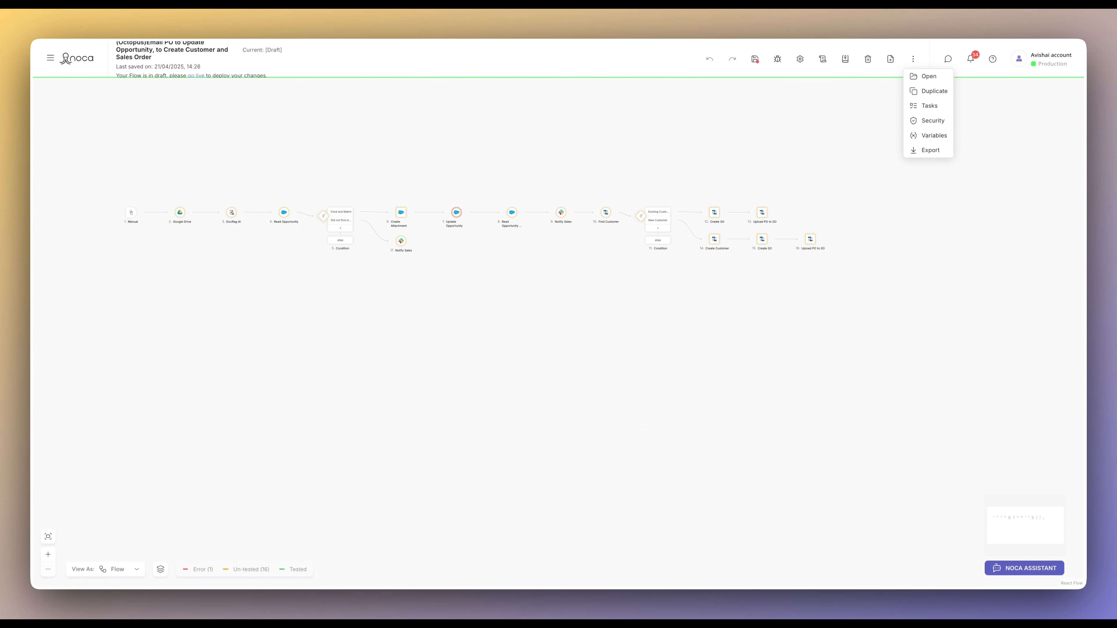
# - Reopen the export wizard and pick Staging, leaving Create as new flow off
pyautogui.click(930, 150)
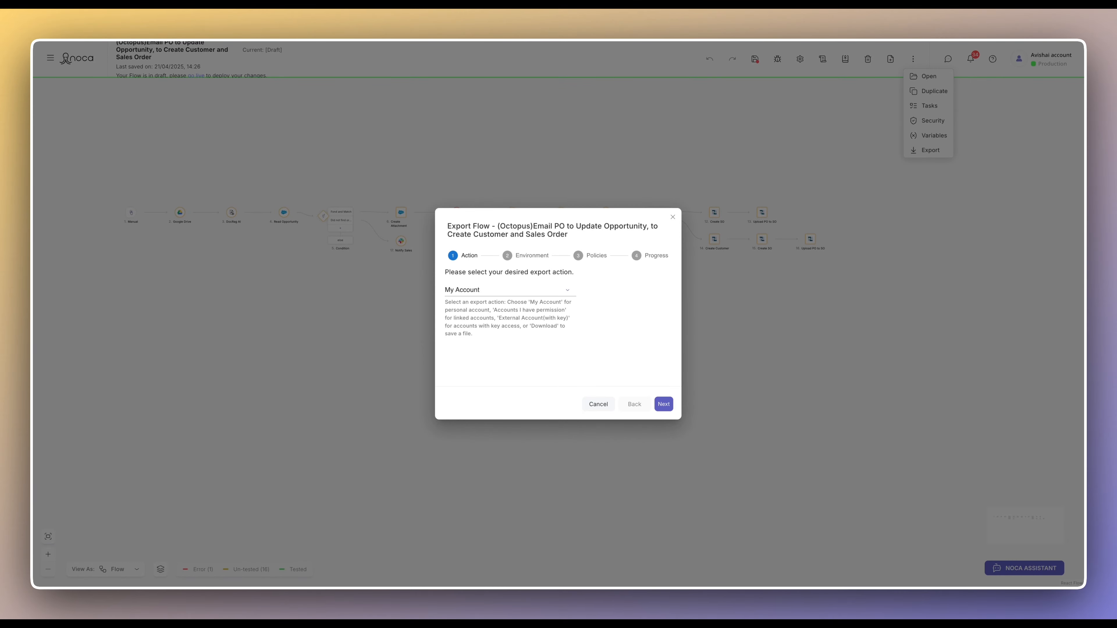
pyautogui.click(663, 404)
pyautogui.click(517, 323)
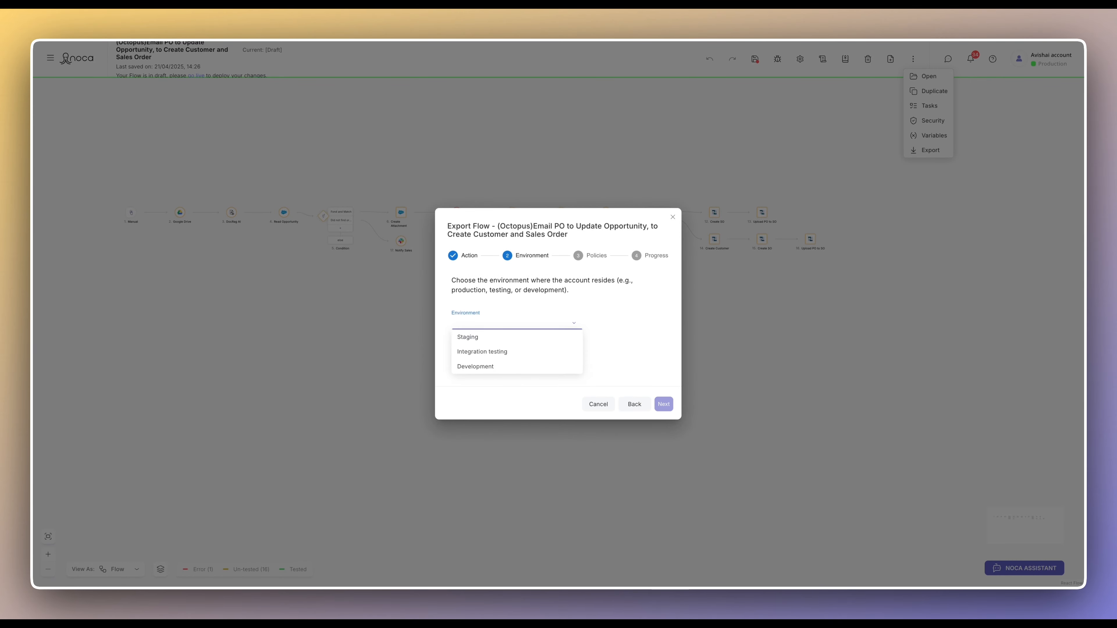
pyautogui.click(516, 337)
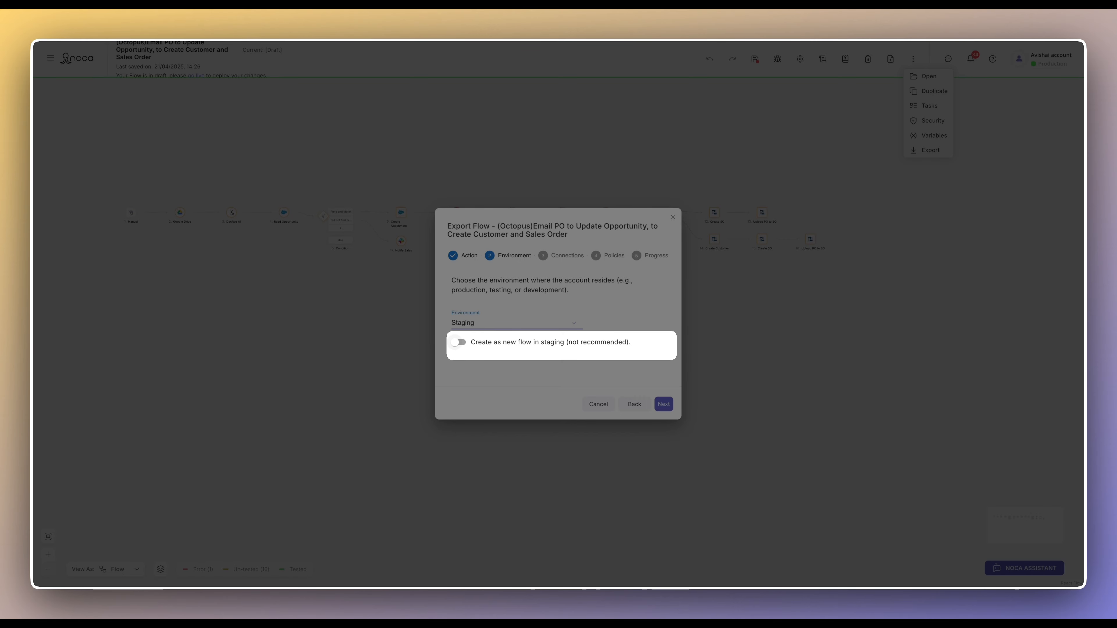
pyautogui.click(457, 342)
pyautogui.click(459, 343)
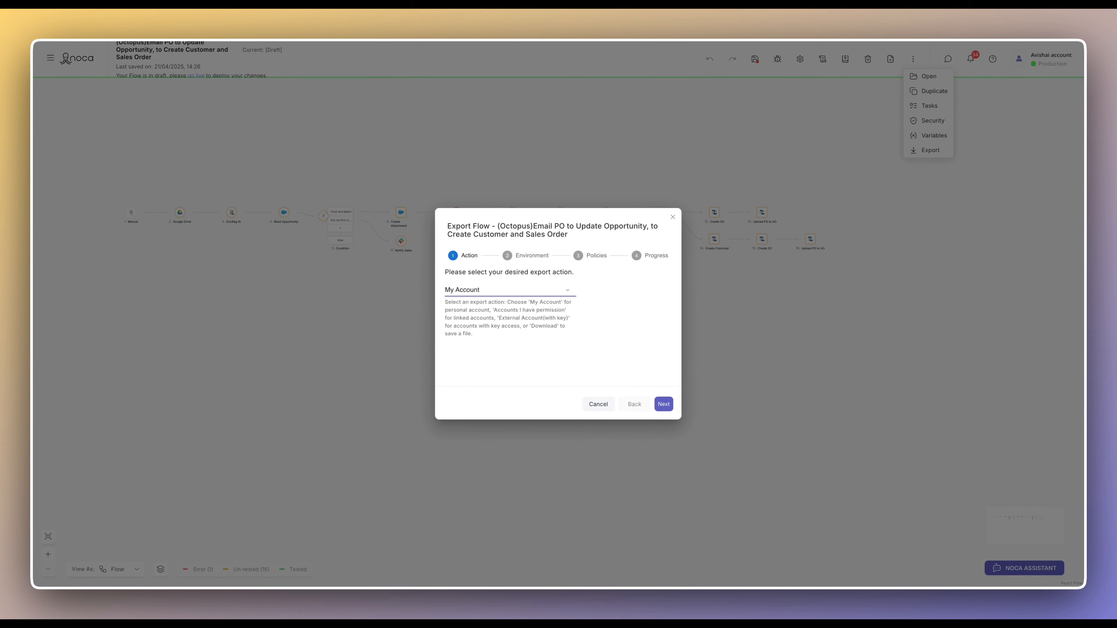
# - Change the export action to Accounts I have permission and continue to account selection
pyautogui.click(510, 290)
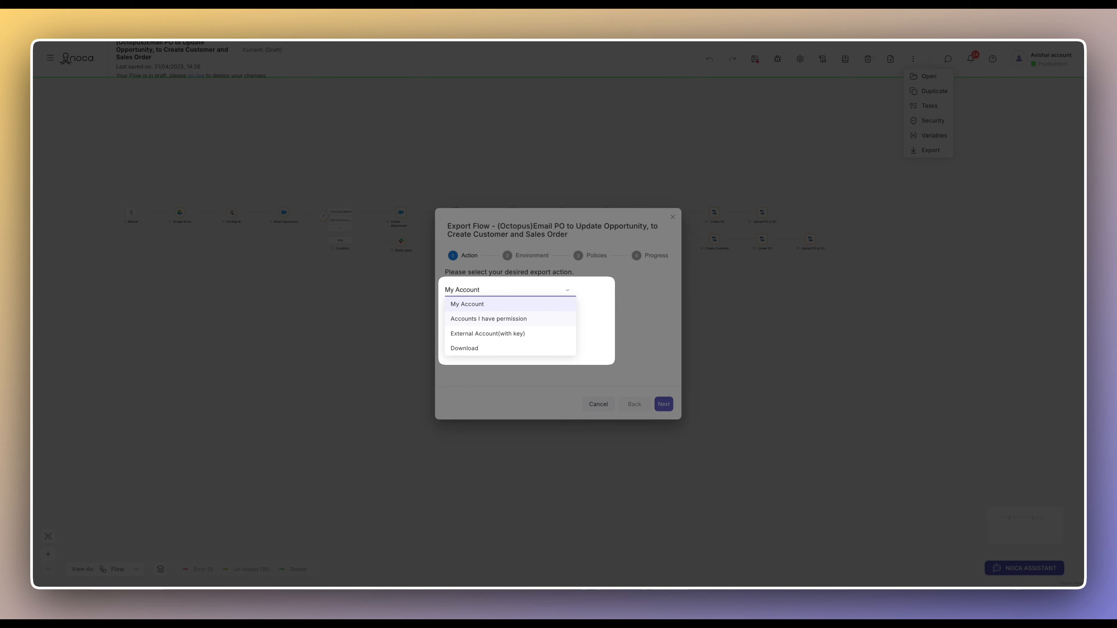
pyautogui.click(490, 320)
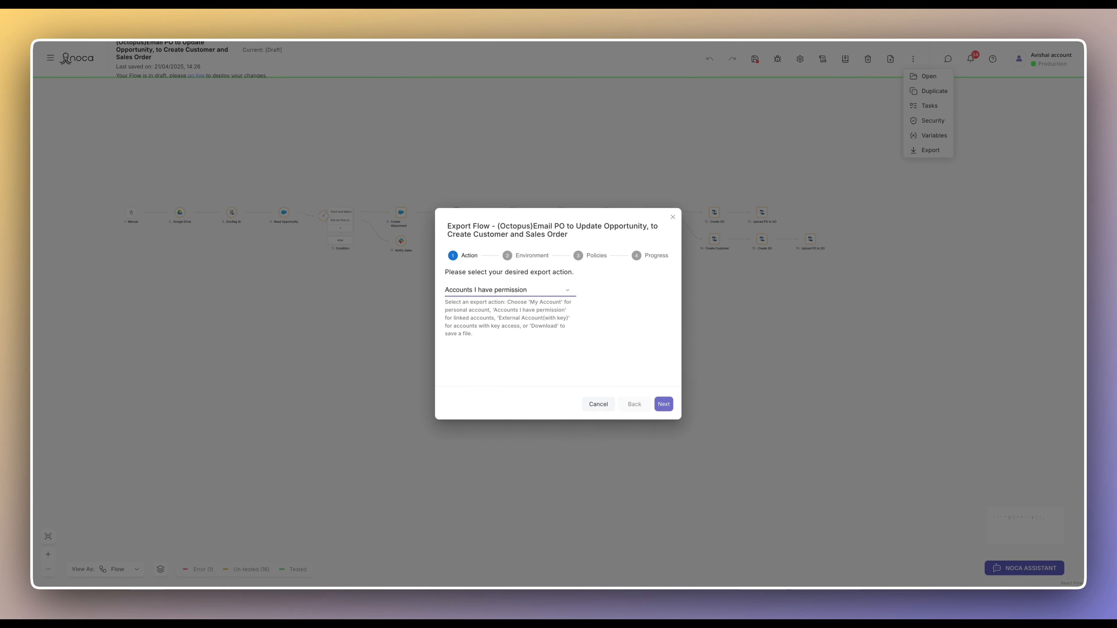
pyautogui.press('Return')
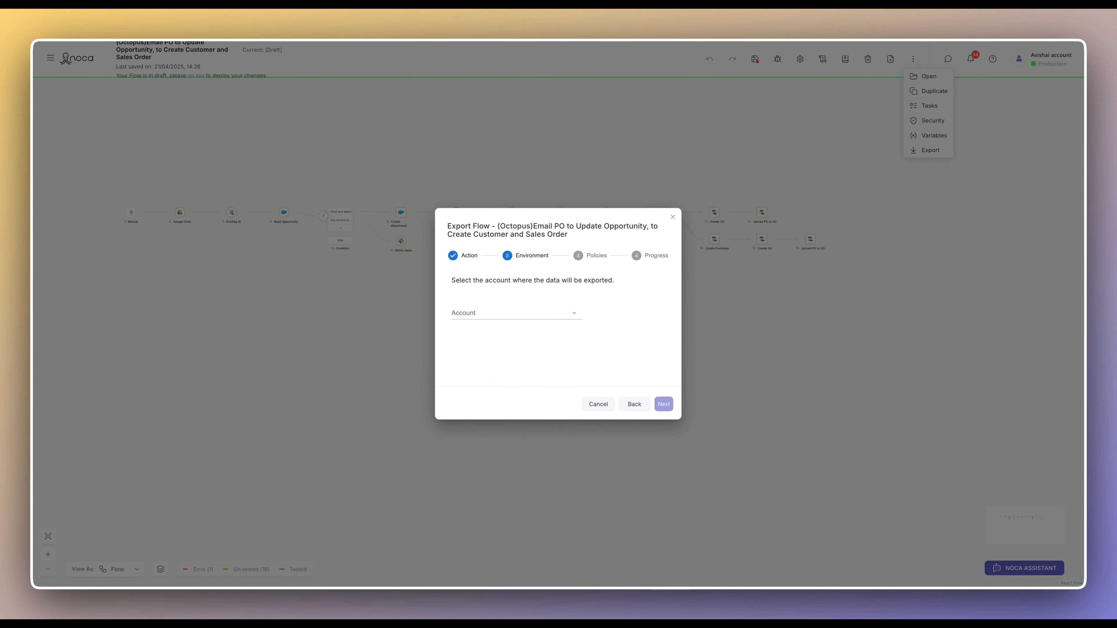
# - Target the admin account's Production environment and continue to the Slack, Google Drive, Salesforce connections
pyautogui.click(517, 313)
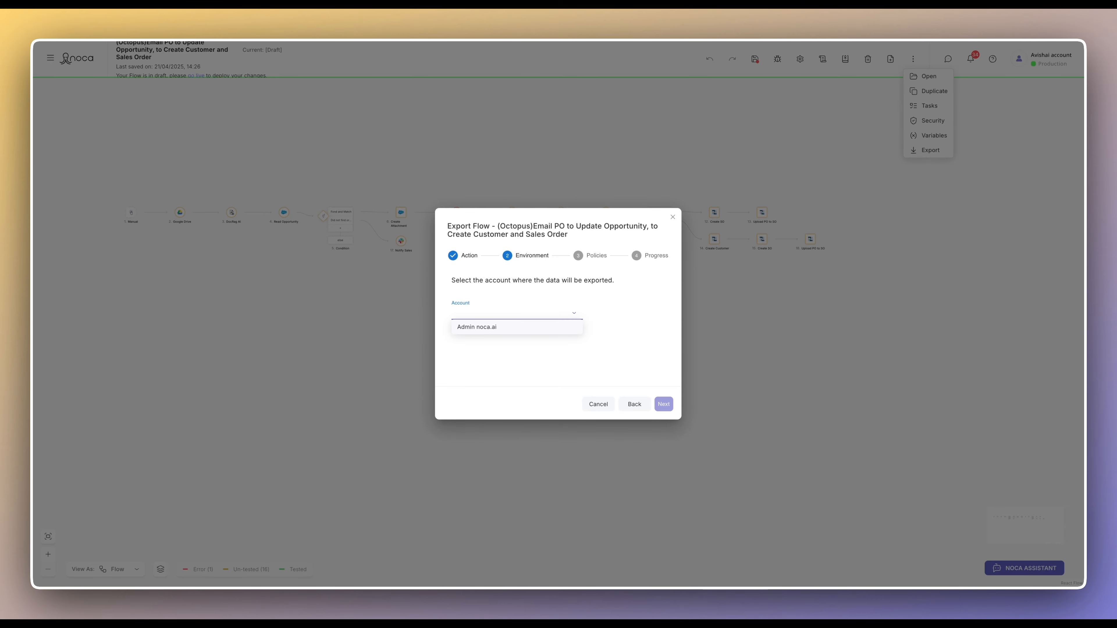
pyautogui.click(516, 327)
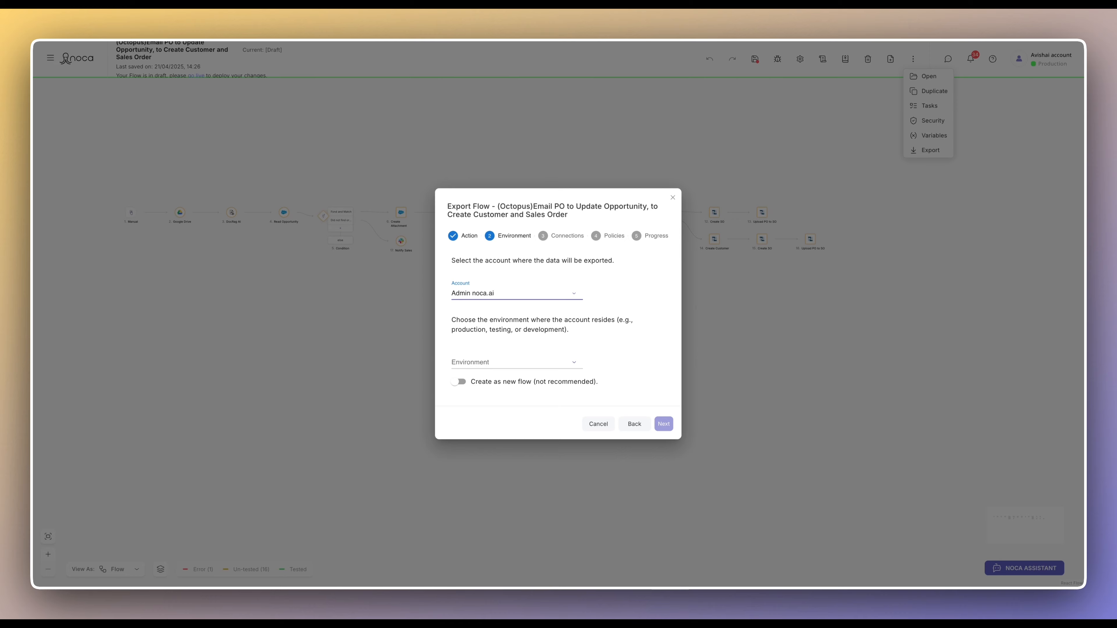
pyautogui.click(516, 362)
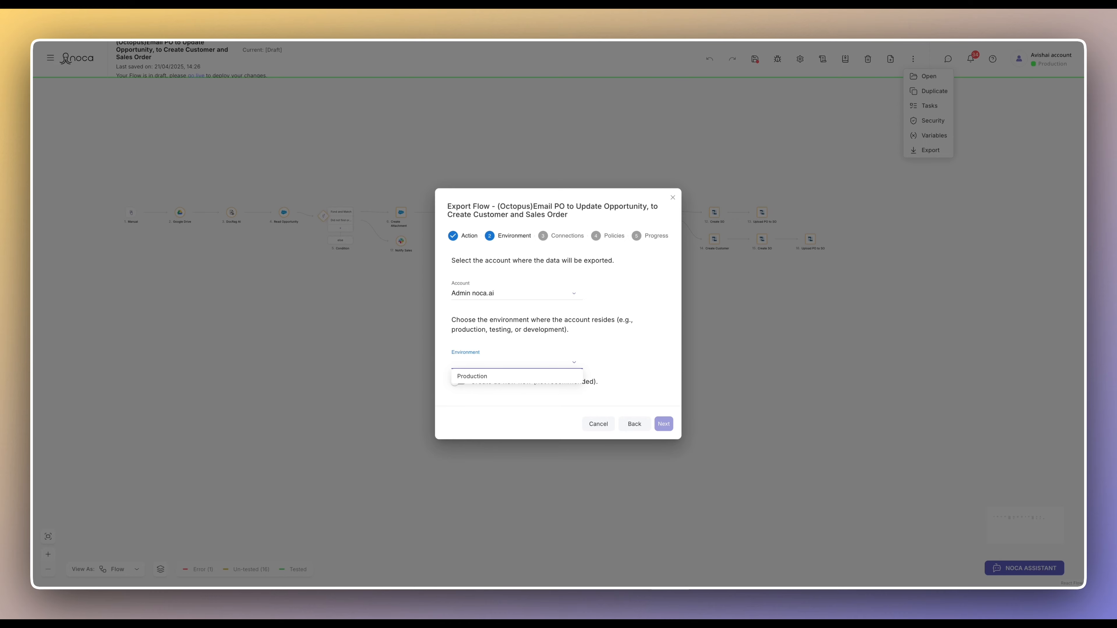
pyautogui.click(484, 376)
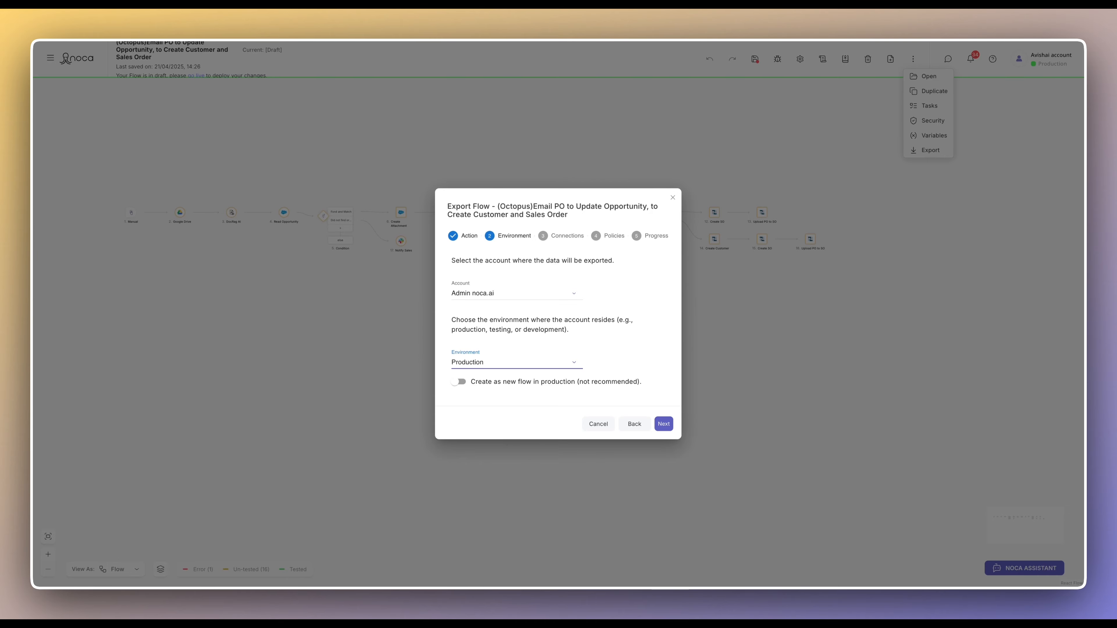
pyautogui.click(664, 424)
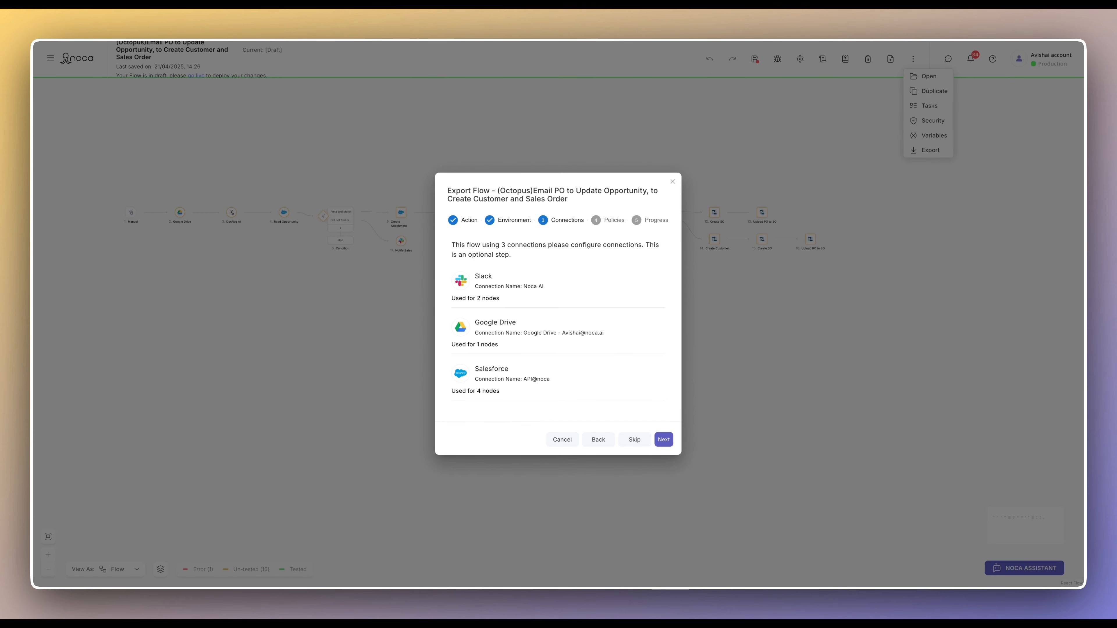
# - Pass Connections, attach NOCA Policy after viewing its details, and reach the Progress step
pyautogui.click(663, 439)
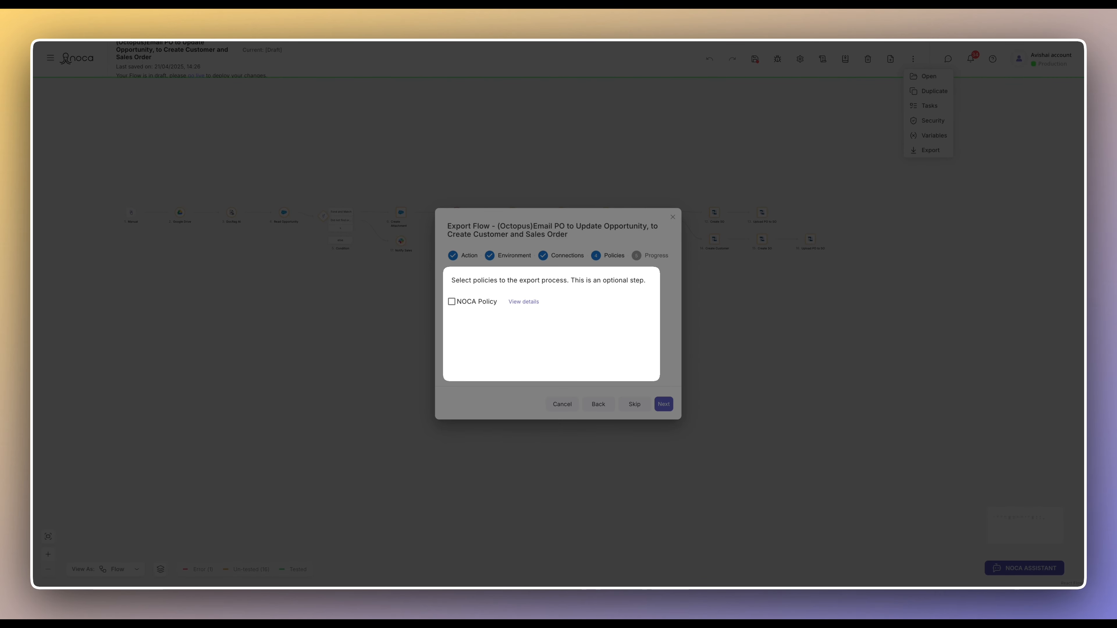
pyautogui.click(451, 302)
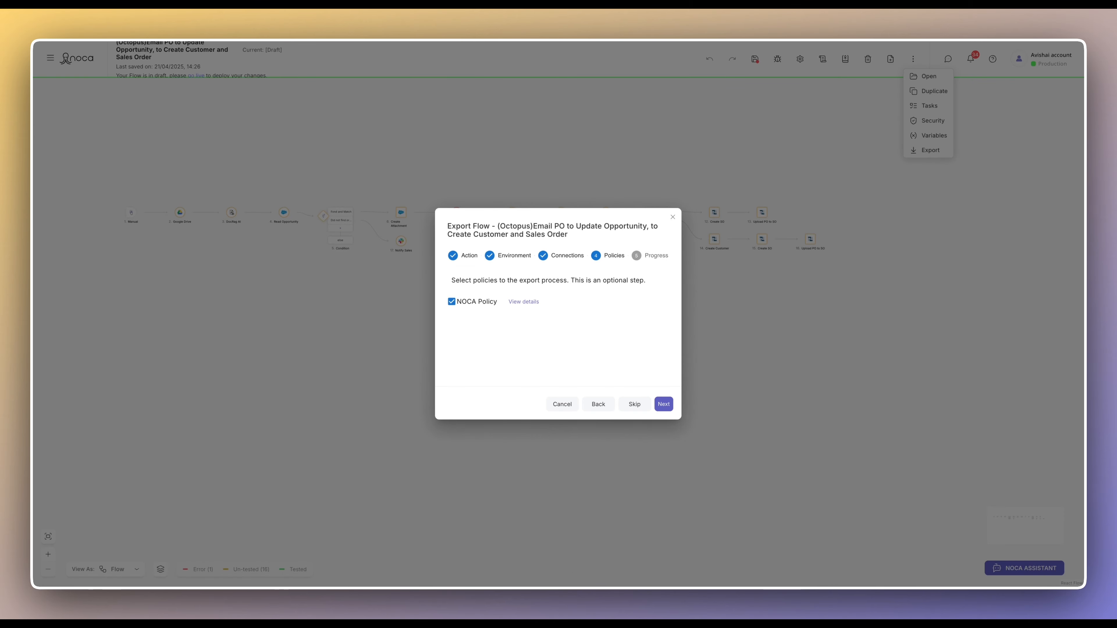
pyautogui.click(523, 302)
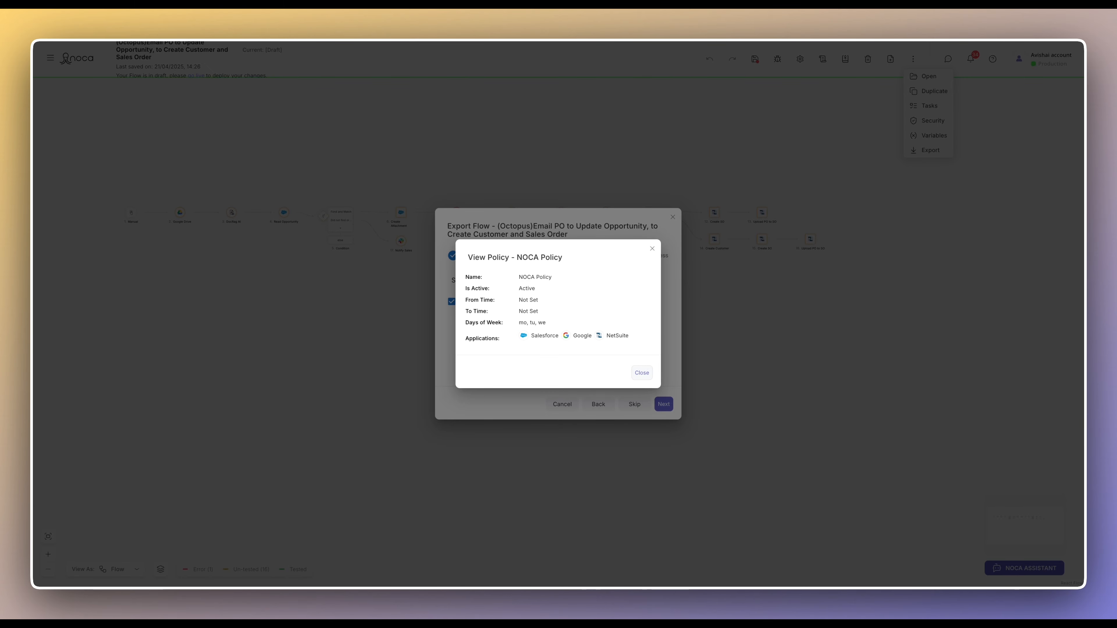
pyautogui.click(642, 373)
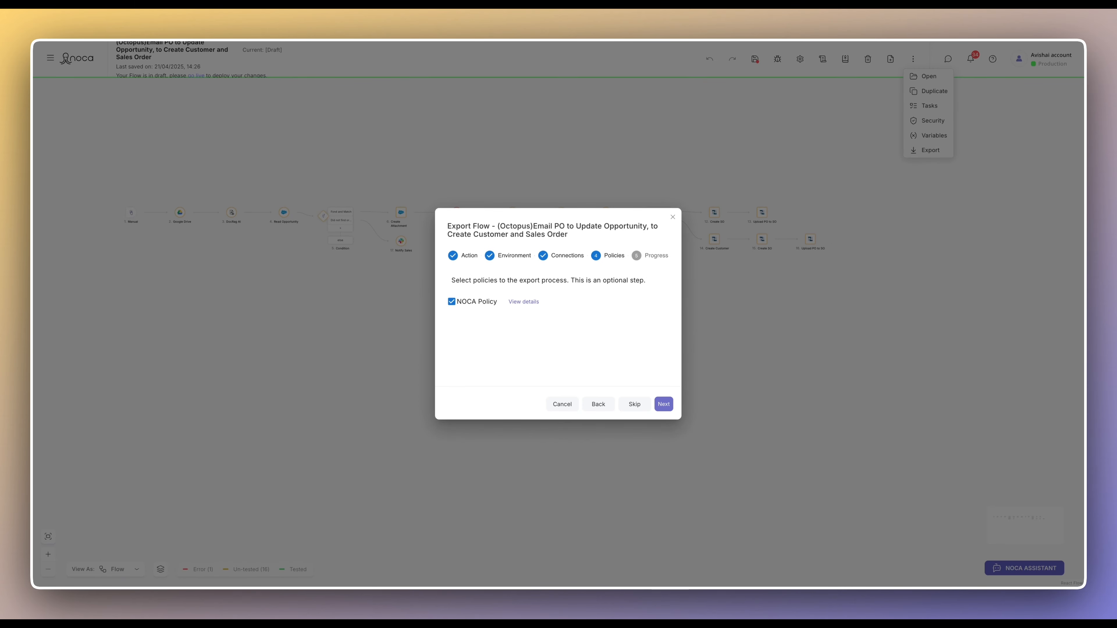
pyautogui.click(664, 404)
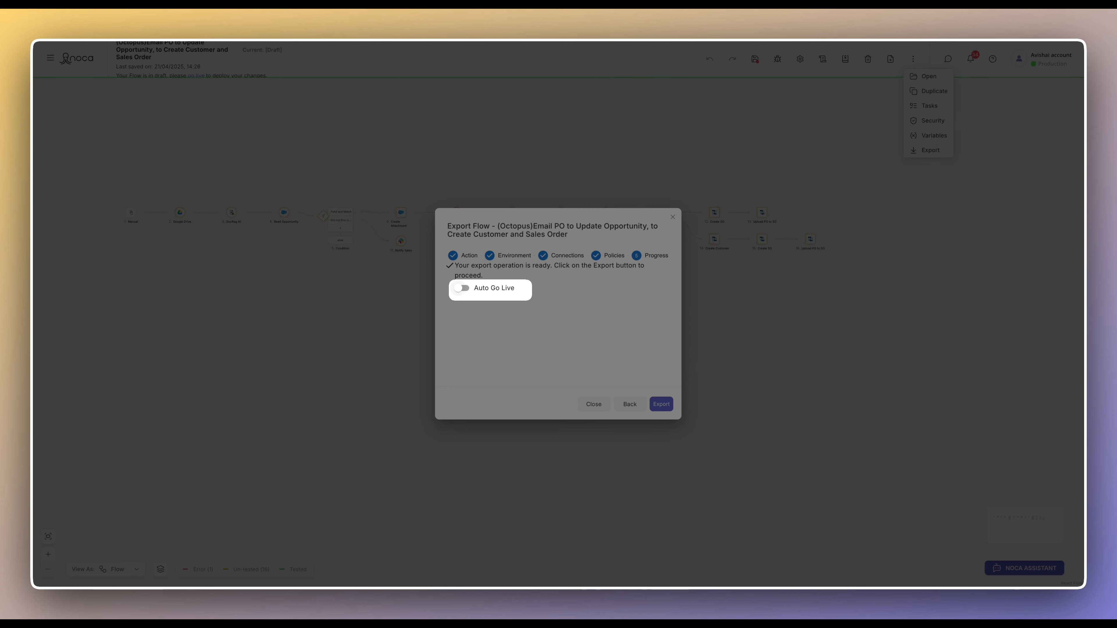
# - Export the flow to Production with Auto Go Live off, then close the finished dialog
pyautogui.click(462, 289)
pyautogui.click(463, 289)
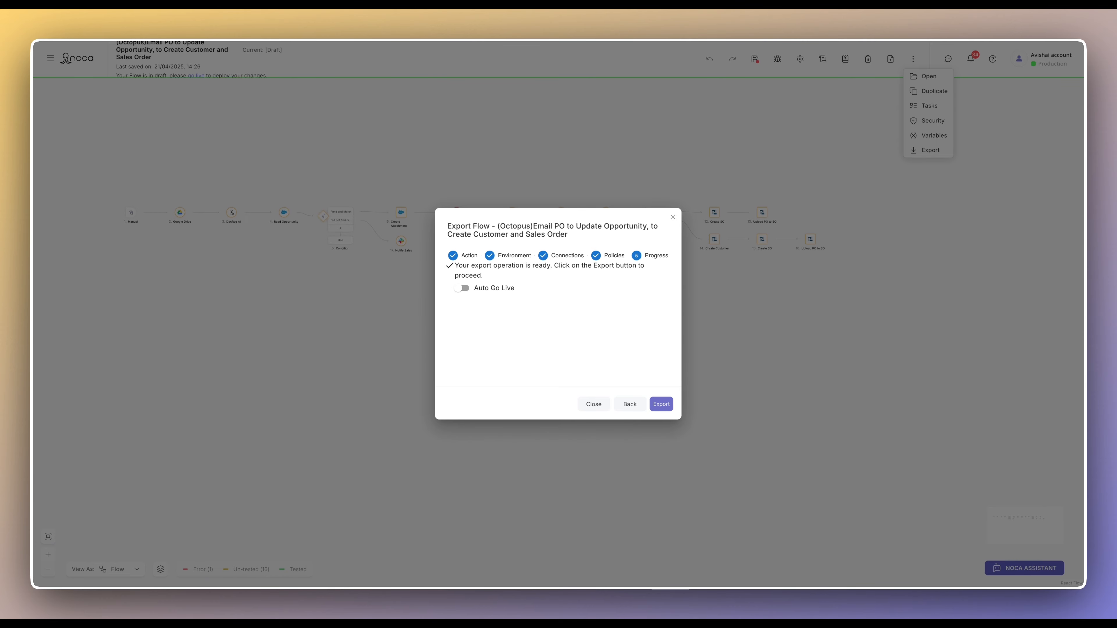
pyautogui.click(662, 404)
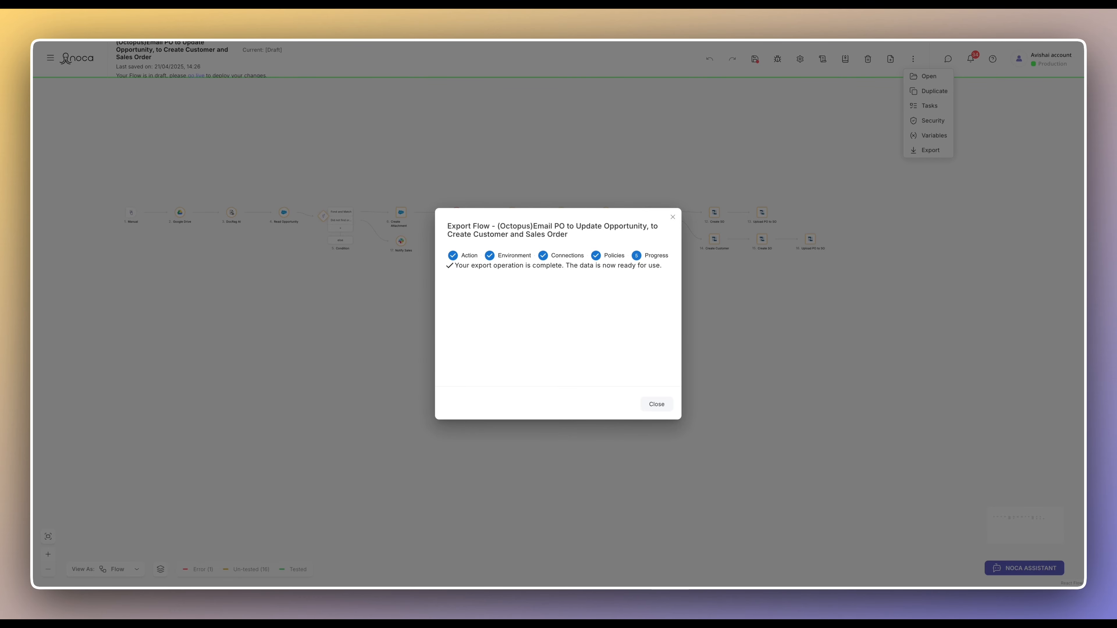
pyautogui.click(656, 404)
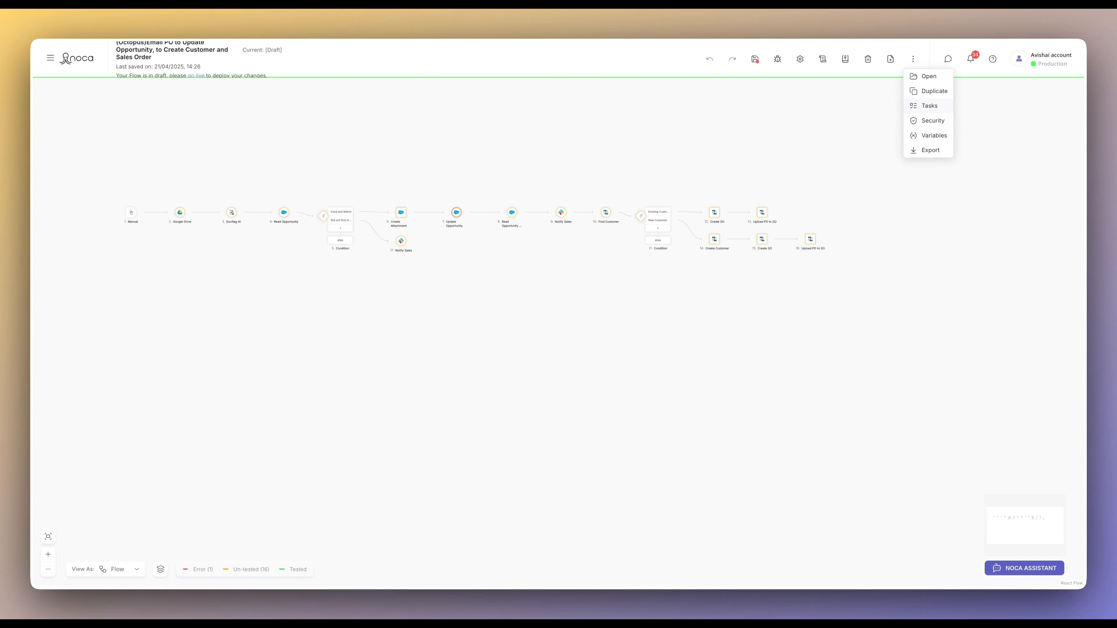
# - Begin a new flow export and set its action to External Account(with key), replacing the admin-account target
pyautogui.click(929, 150)
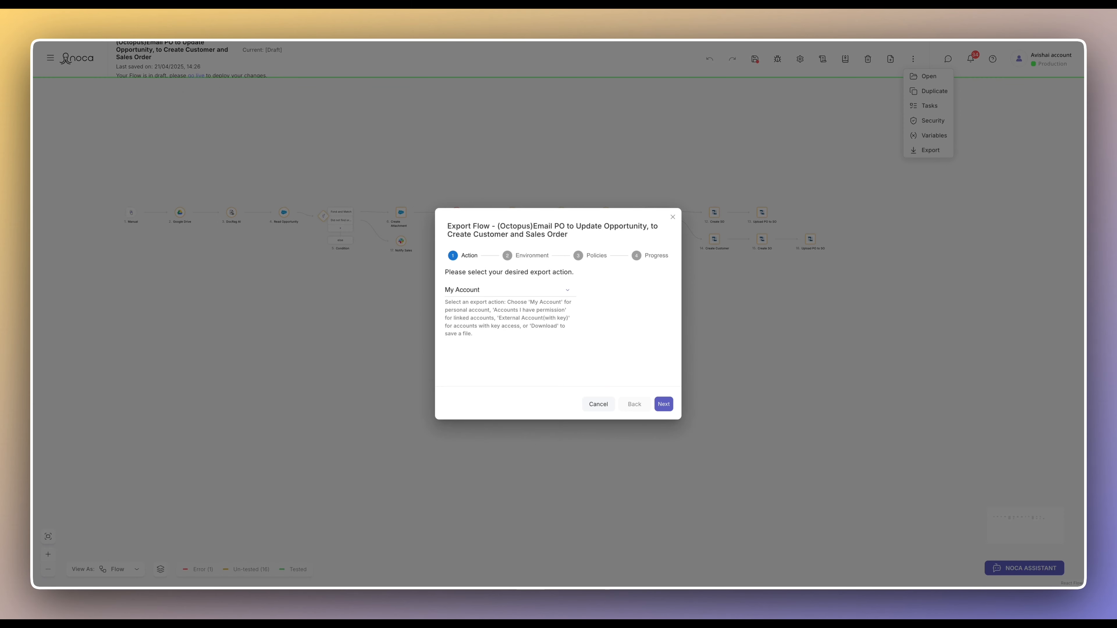
pyautogui.click(506, 289)
pyautogui.click(484, 318)
pyautogui.click(664, 404)
pyautogui.click(516, 317)
pyautogui.click(478, 328)
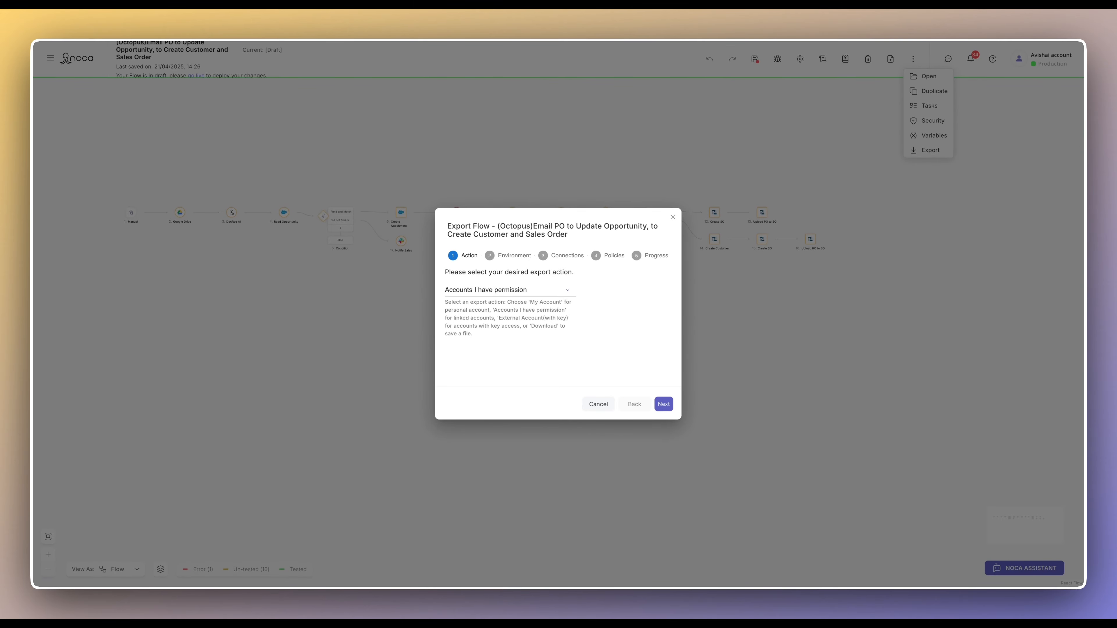
pyautogui.click(510, 290)
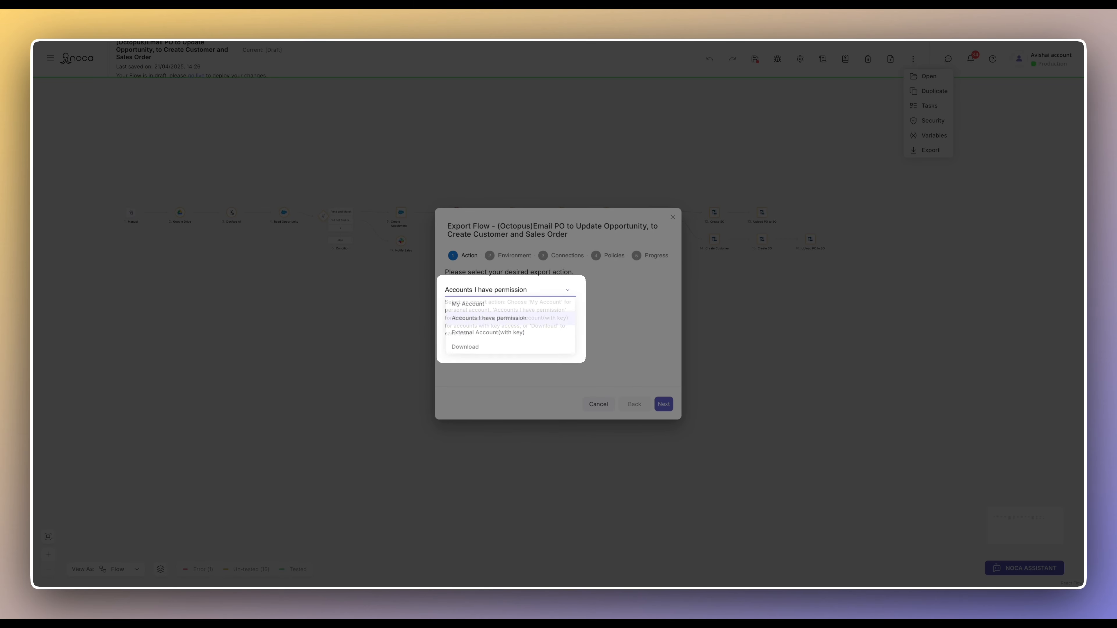
pyautogui.click(487, 334)
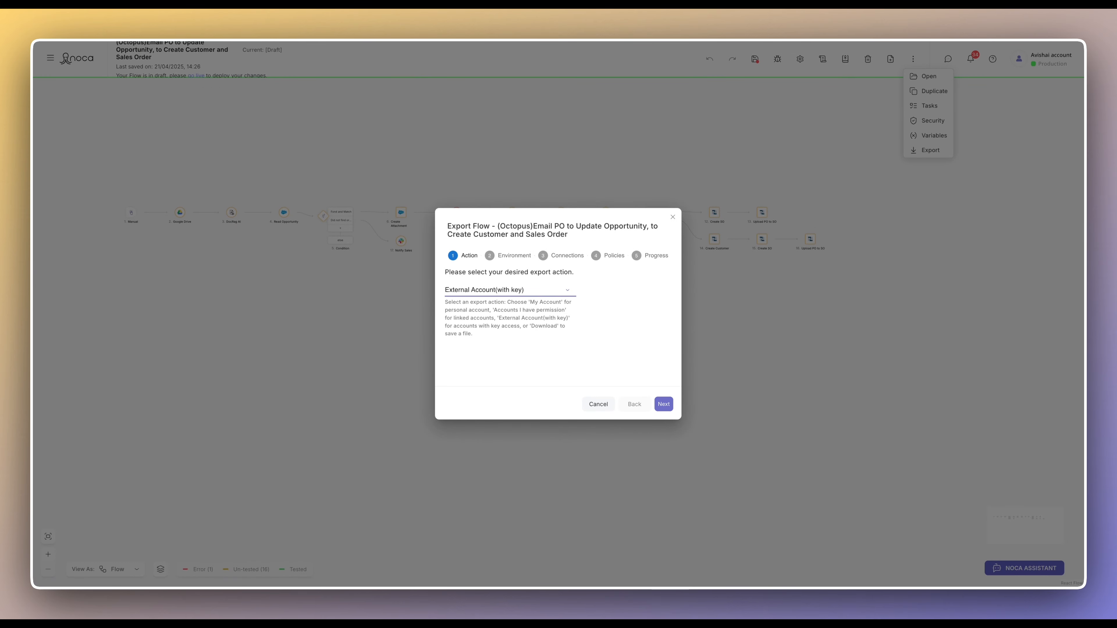
# - Replace the old account key with the new pasted key, validate it, and advance to Connections
pyautogui.click(664, 404)
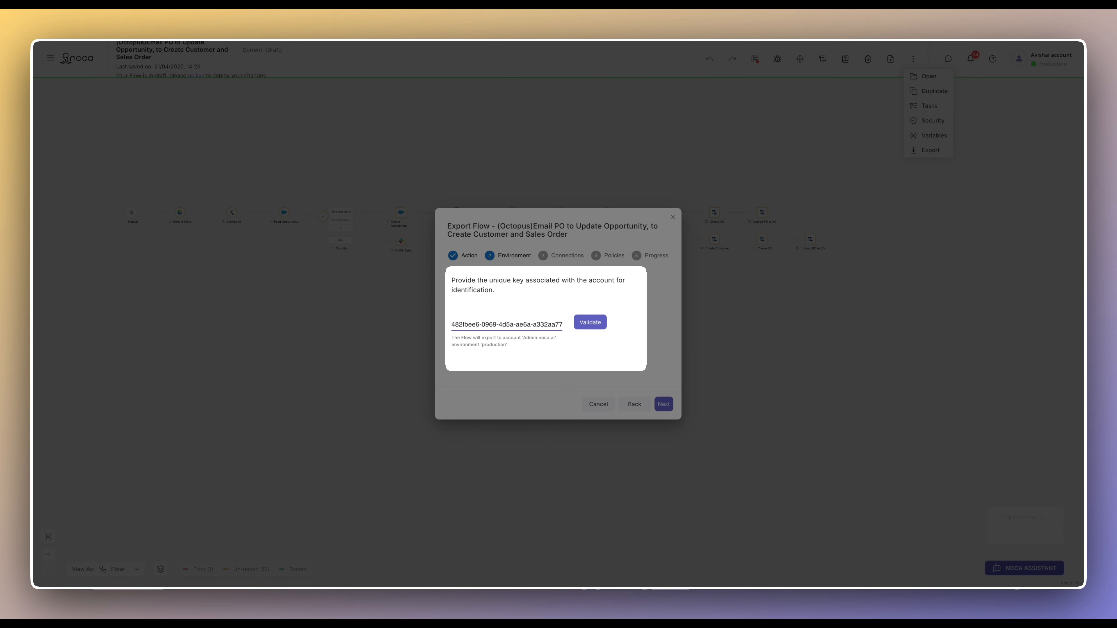
pyautogui.press('super+a')
pyautogui.click(537, 324)
pyautogui.press('super+a')
pyautogui.press('BackSpace')
pyautogui.press('super+v')
pyautogui.click(590, 322)
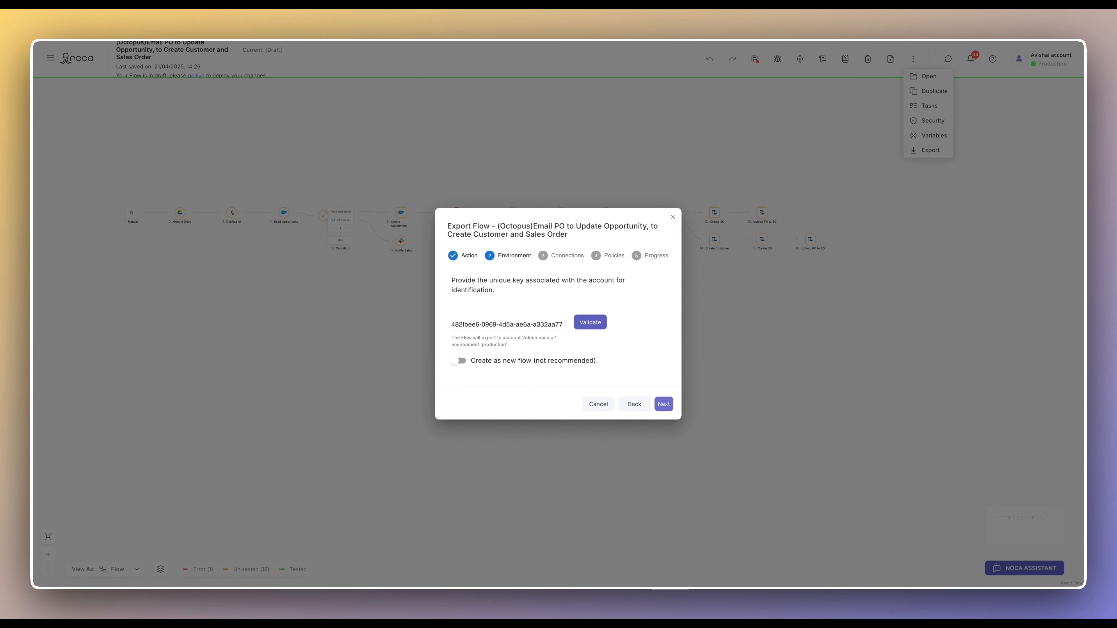
pyautogui.click(664, 404)
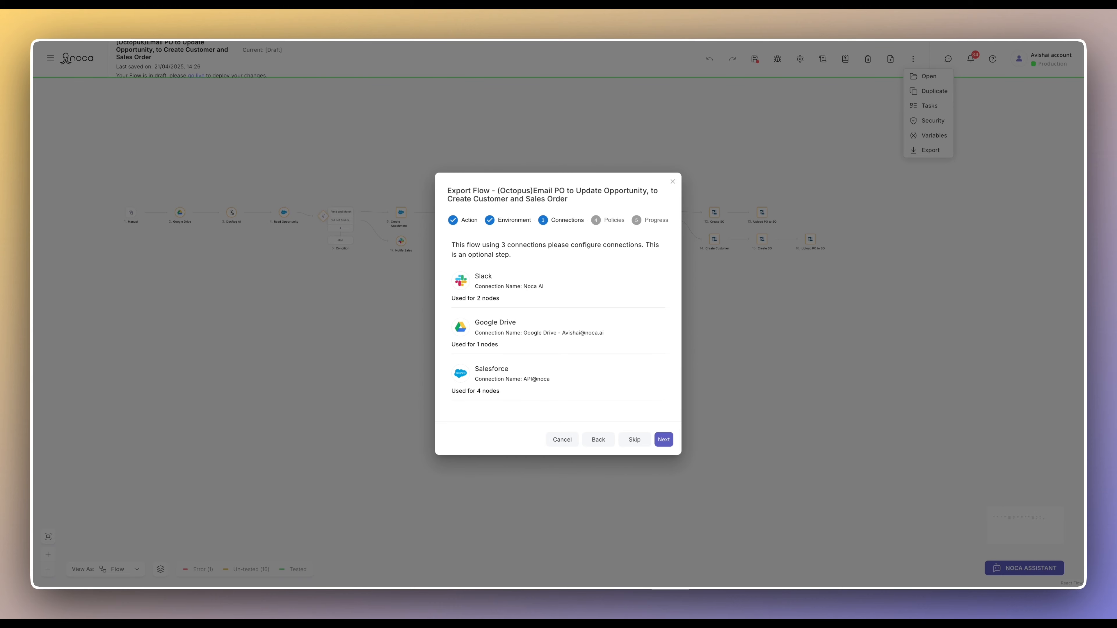
# - Attach the NOCA Policy, review its details, and export the flow to the external account
pyautogui.click(664, 439)
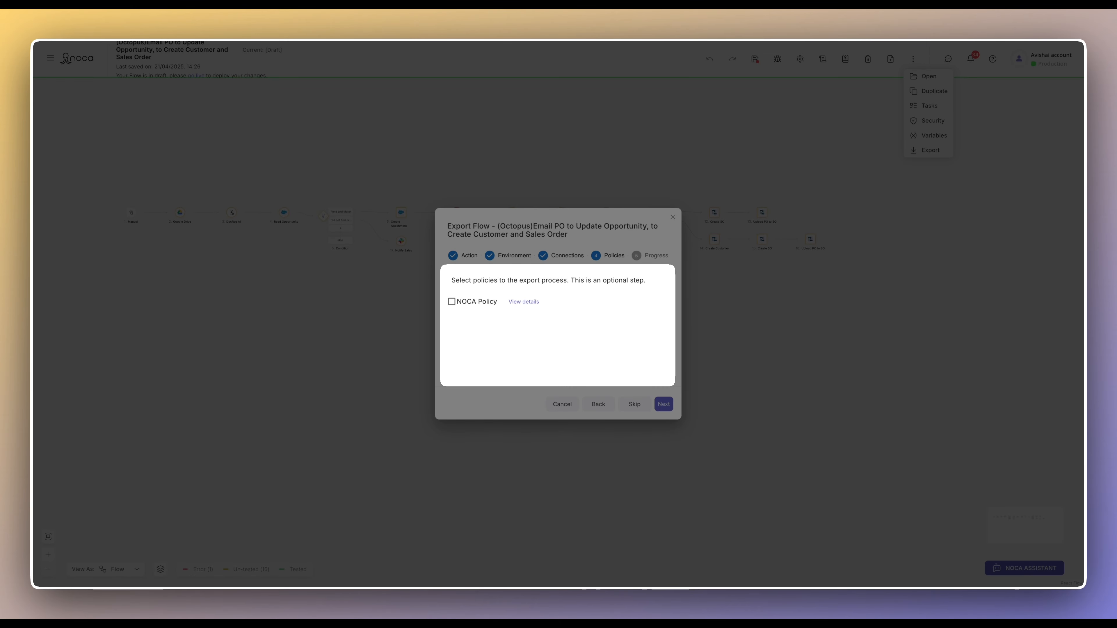
pyautogui.click(452, 302)
pyautogui.click(524, 302)
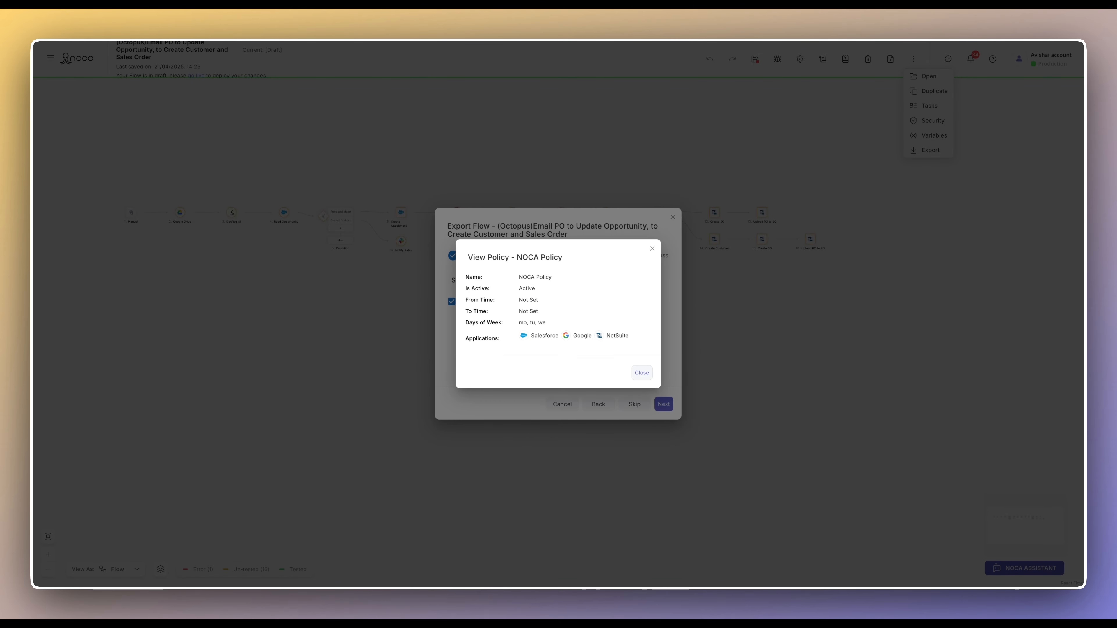
pyautogui.click(642, 373)
pyautogui.click(664, 404)
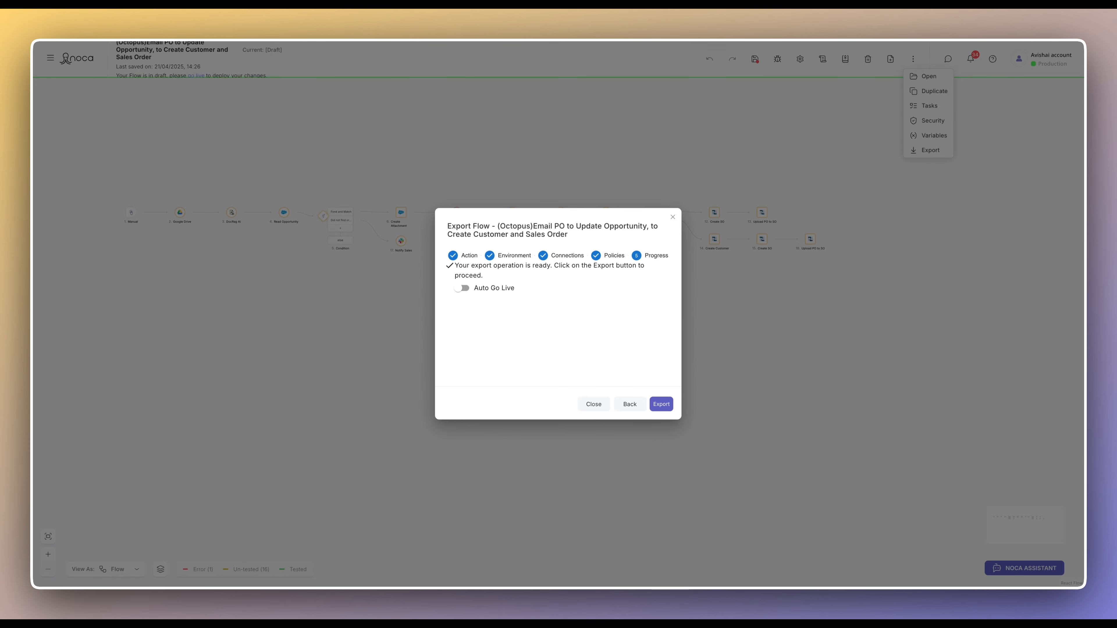
pyautogui.click(661, 405)
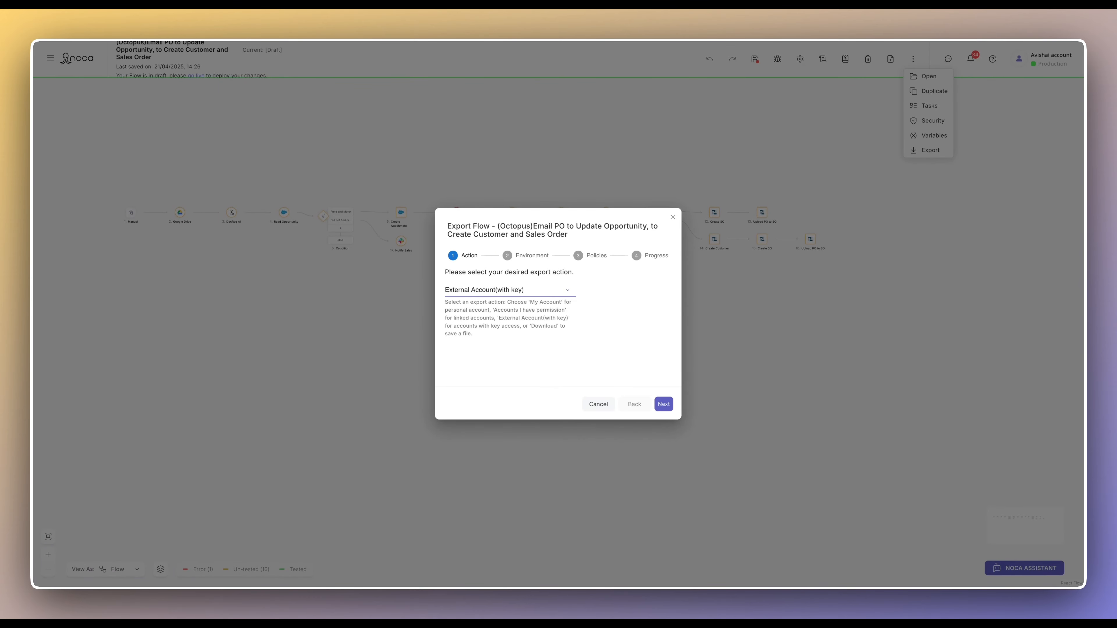
# - Switch the export action to Download and download the flow as a file
pyautogui.click(511, 290)
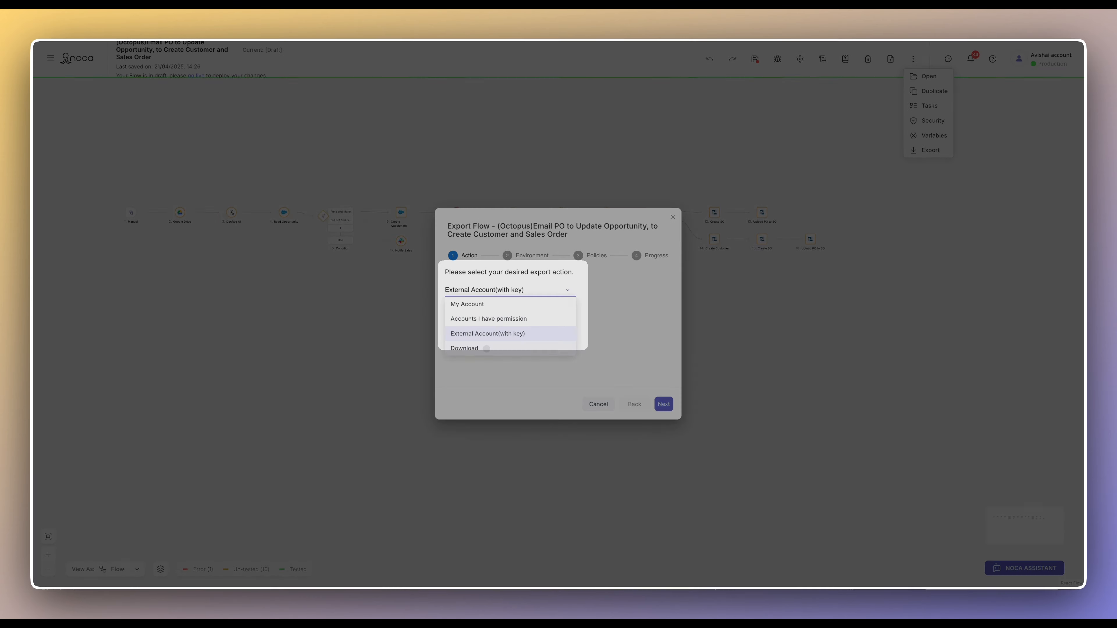
pyautogui.click(471, 348)
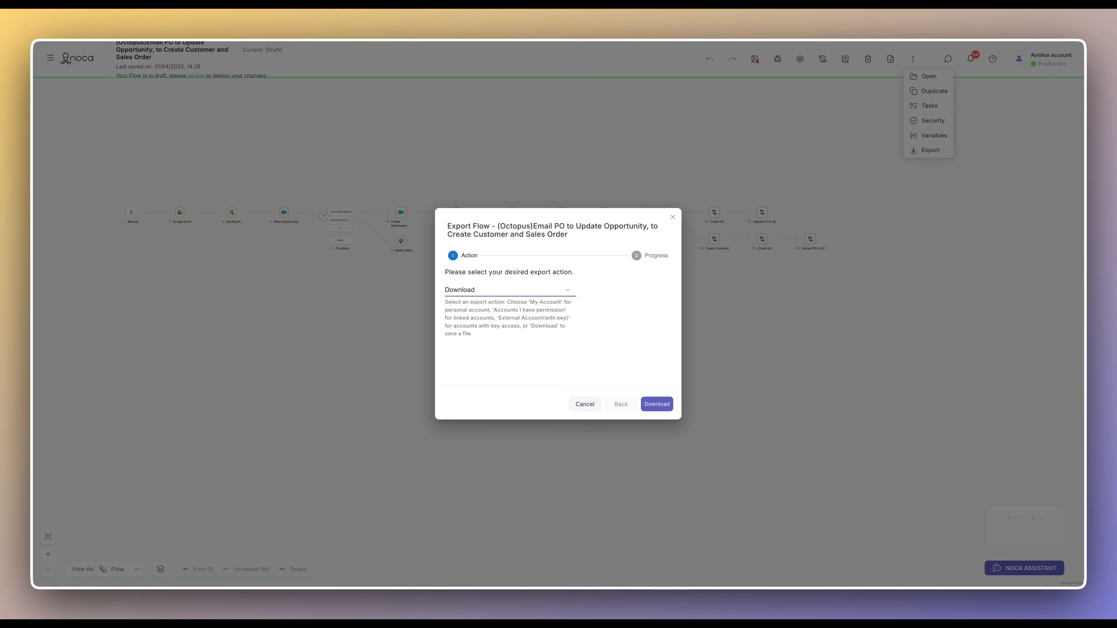
pyautogui.click(656, 404)
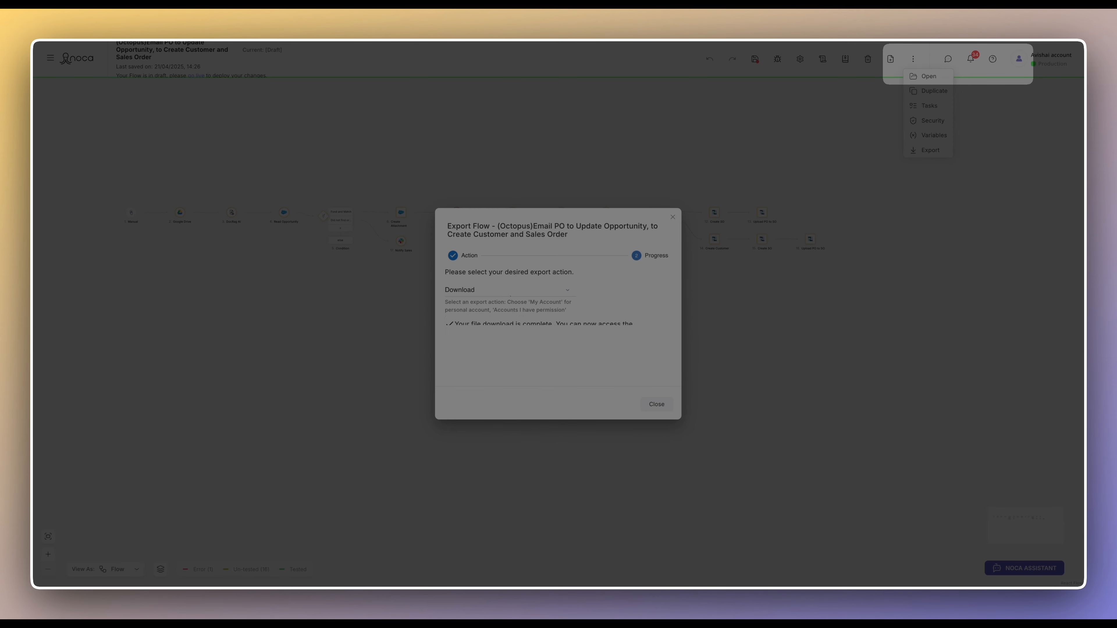